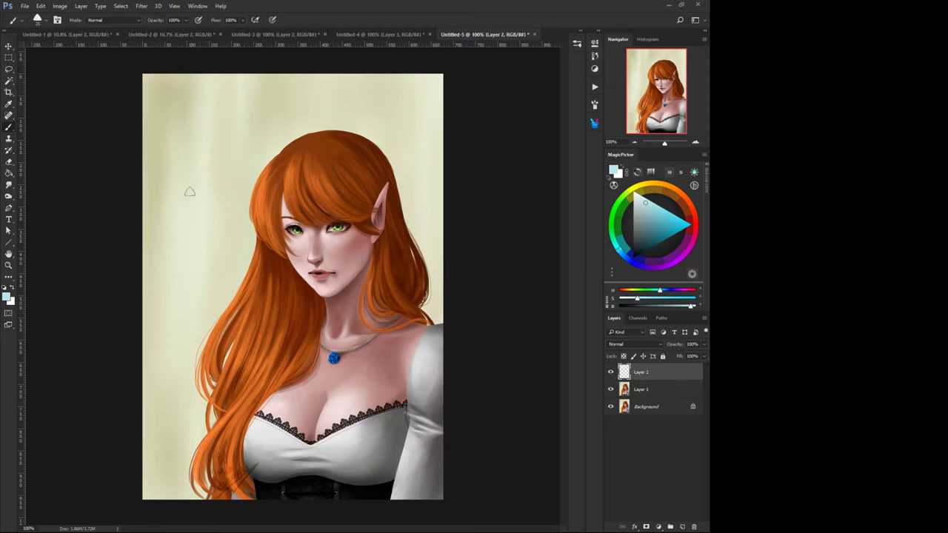
Paint two teal oval shapes on the practice Layer 2.
drag(185, 182, 187, 211)
click(651, 229)
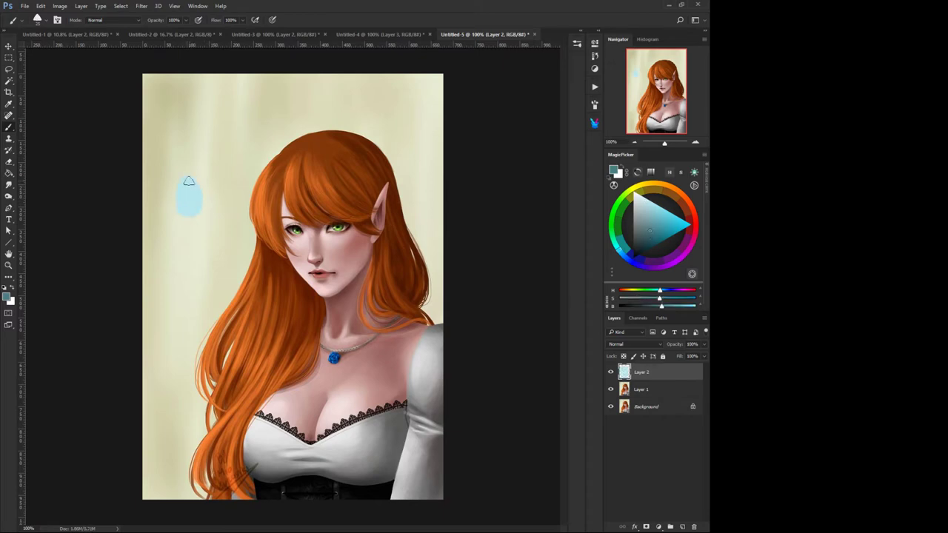
drag(186, 193, 189, 207)
drag(230, 176, 231, 215)
click(228, 200)
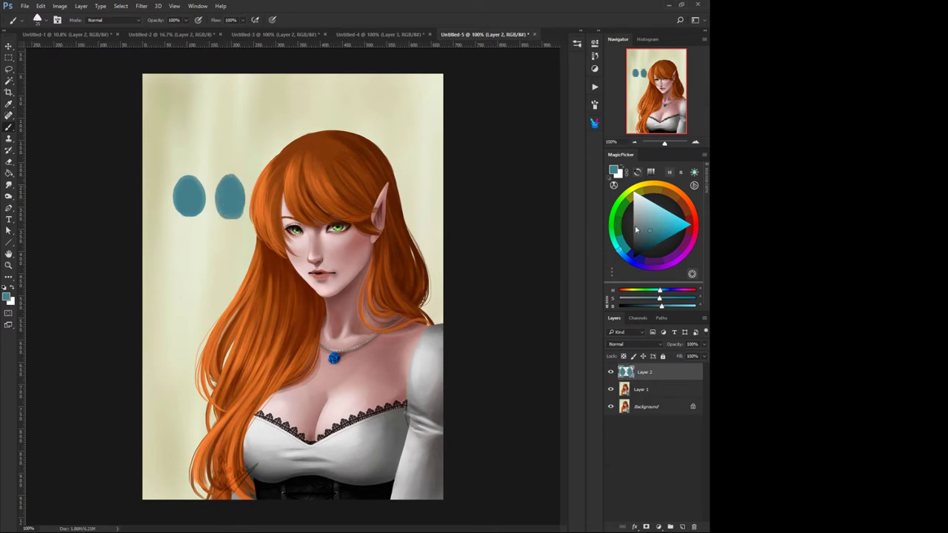
Highlight and shade the teal ovals, then delete Layer 2 holding them.
click(655, 213)
mouse_move(187, 185)
mouse_down()
mouse_move(190, 202)
mouse_move(187, 194)
mouse_up()
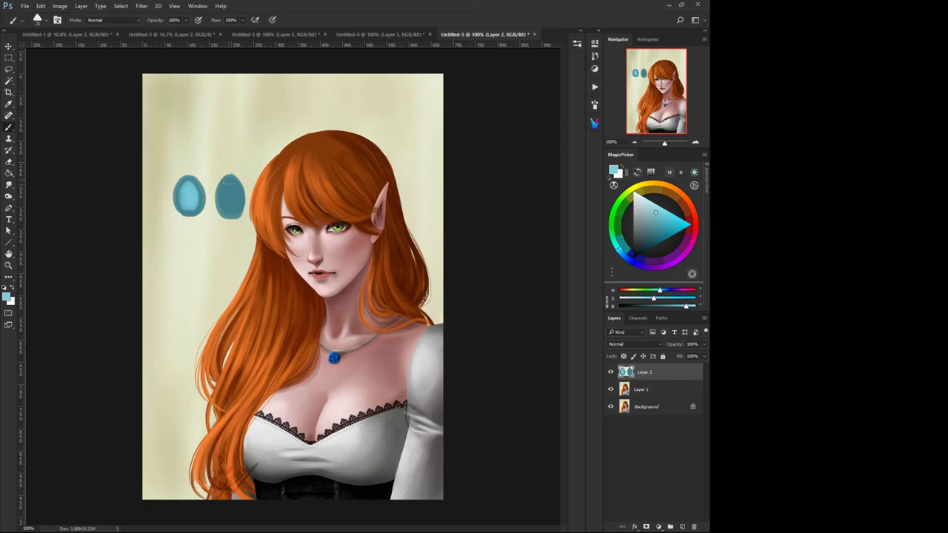
mouse_move(223, 207)
mouse_down()
mouse_move(223, 180)
mouse_move(223, 213)
mouse_move(230, 196)
mouse_up()
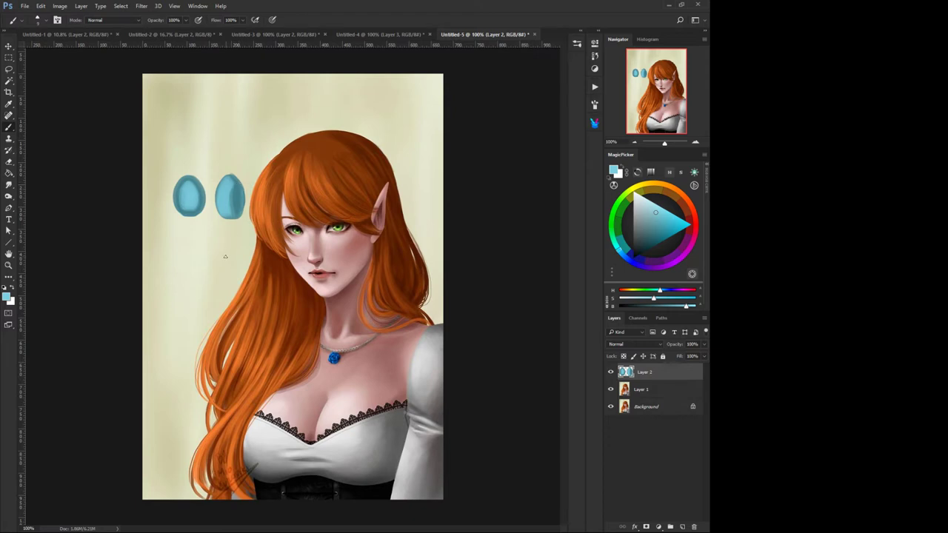
alt+click(234, 219)
drag(231, 189, 227, 207)
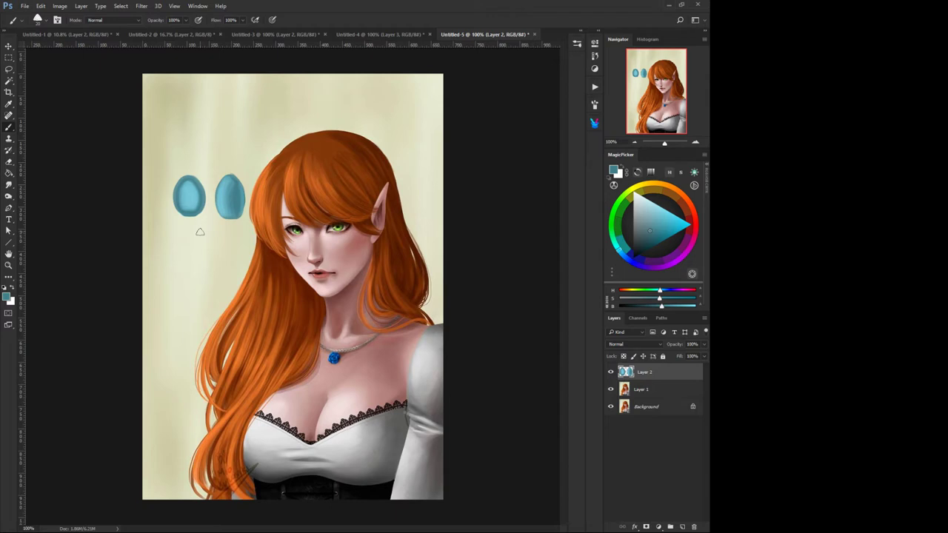
drag(626, 372, 694, 527)
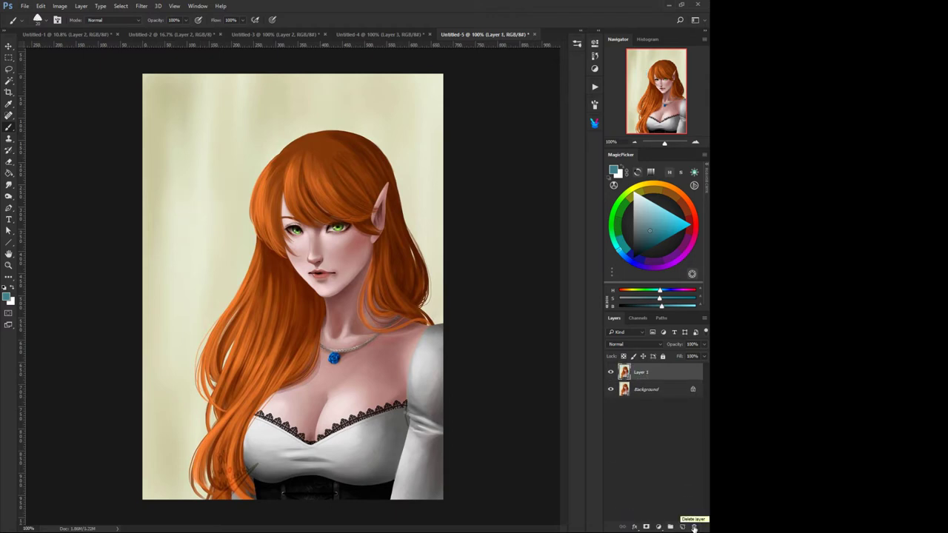
Add a new Layer 2 from the pie menu.
middle_click(264, 292)
click(254, 307)
click(259, 285)
click(431, 166)
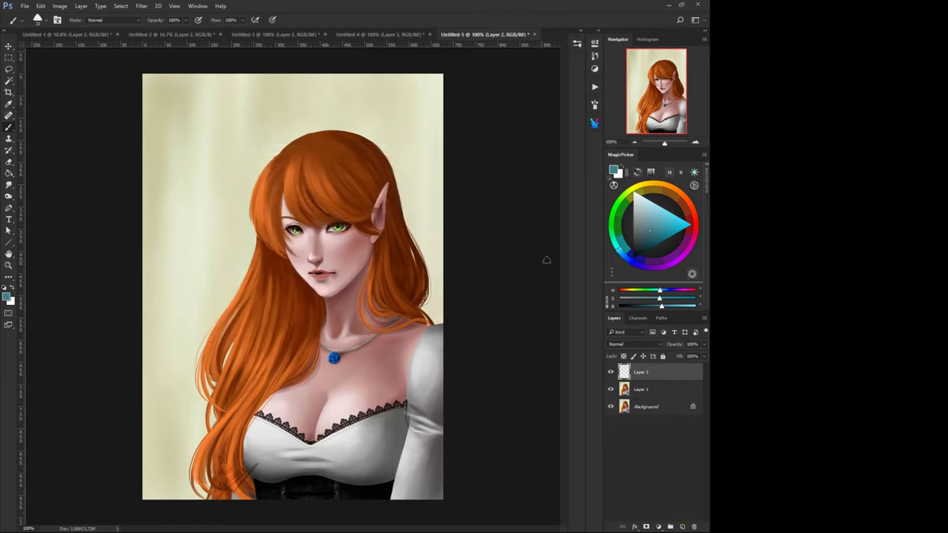
Sample the pale pink skin, lighten it to near-white, and paint a glow with trailing stroke.
click(657, 211)
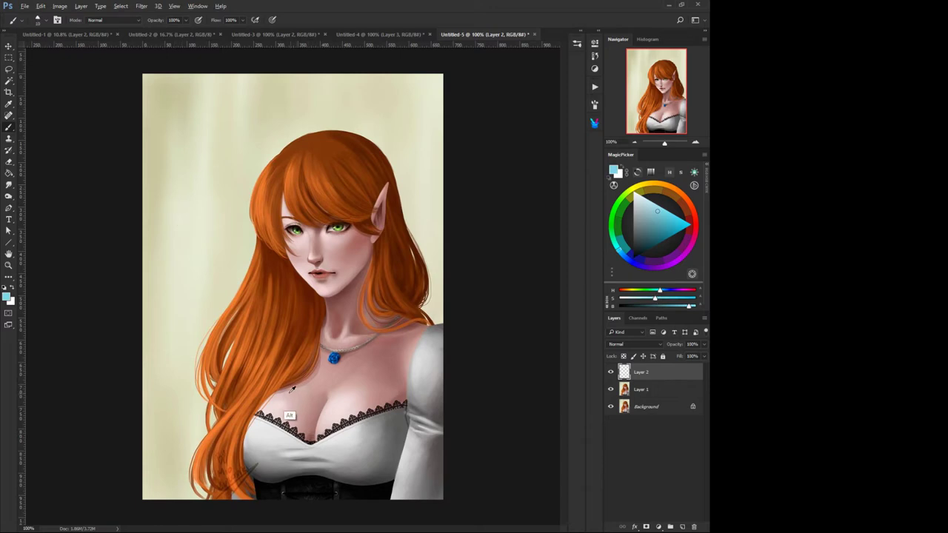
key(alt)
alt+click(272, 404)
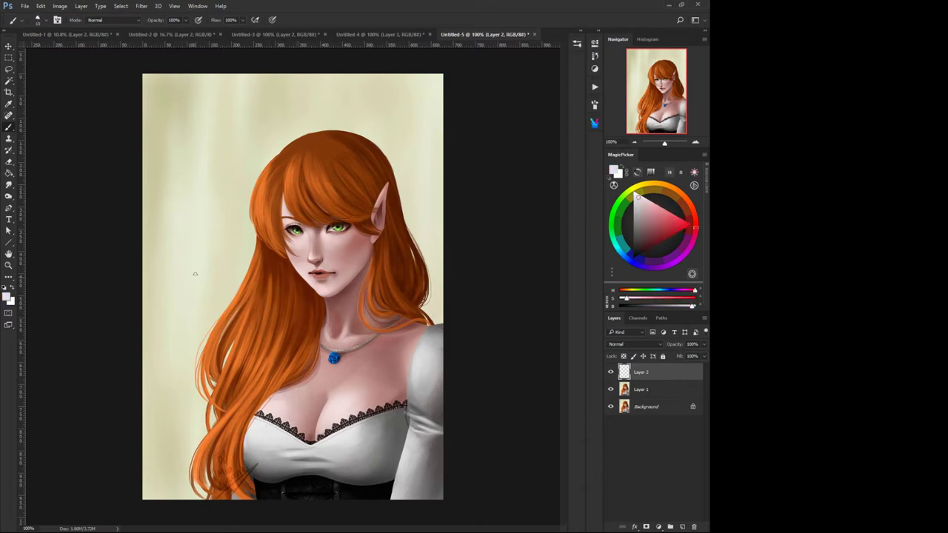
click(170, 194)
click(634, 195)
drag(179, 208, 171, 195)
alt+click(173, 195)
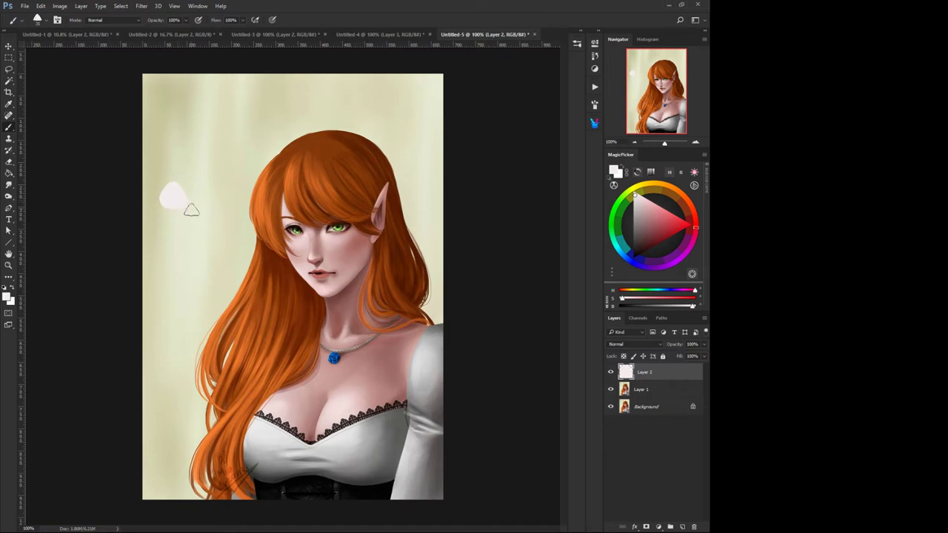
mouse_move(186, 208)
mouse_down()
mouse_move(176, 199)
mouse_move(204, 218)
mouse_up()
Add Layer 3, sample the orange and brown hair tones, then choose blue-violet paint.
click(239, 297)
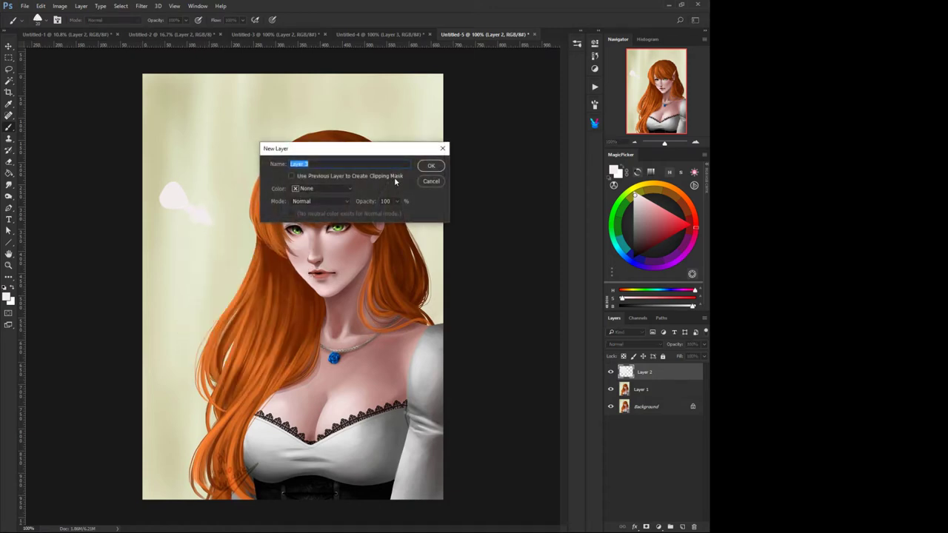
click(430, 162)
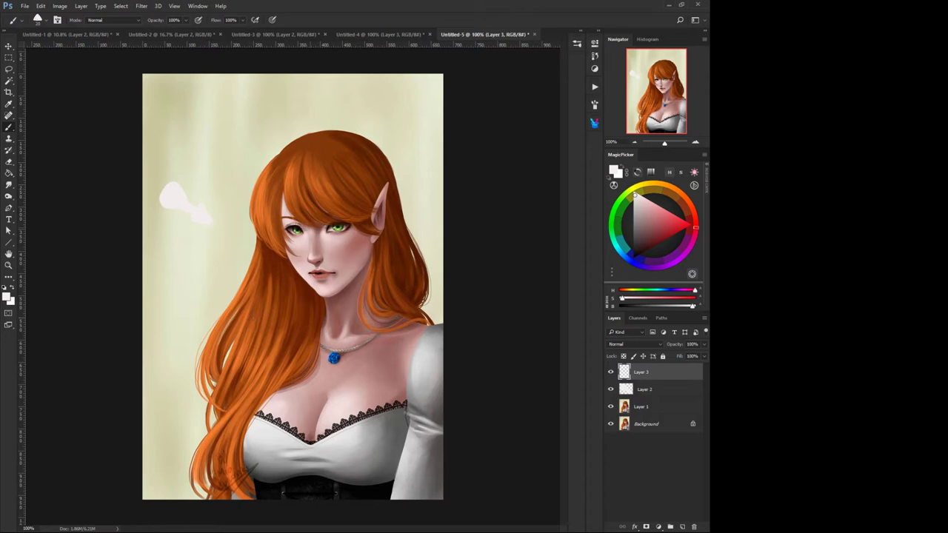
key(alt)
alt+click(330, 143)
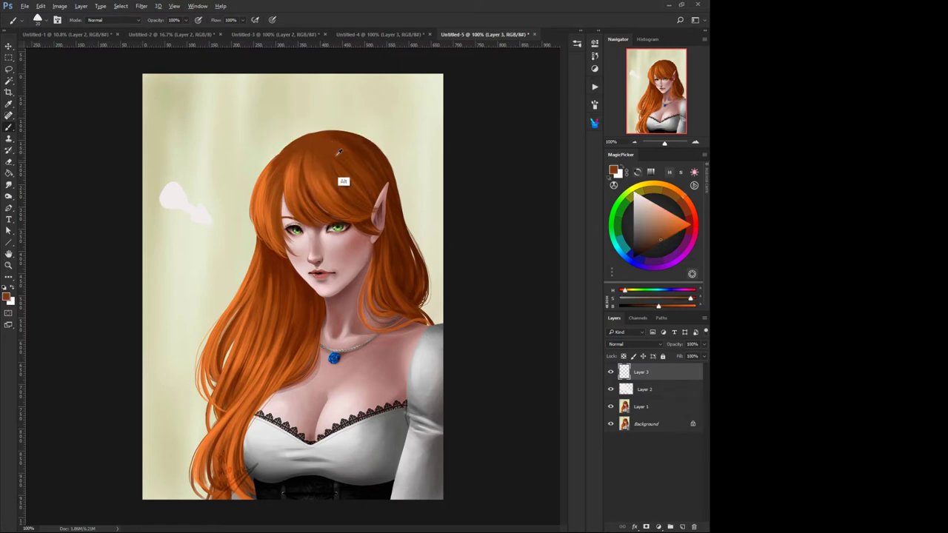
alt+click(373, 141)
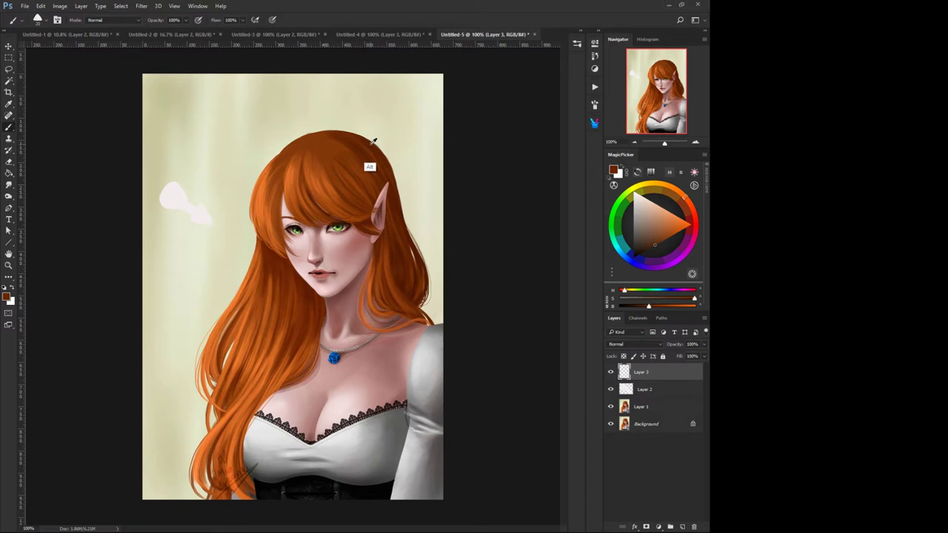
alt+click(263, 194)
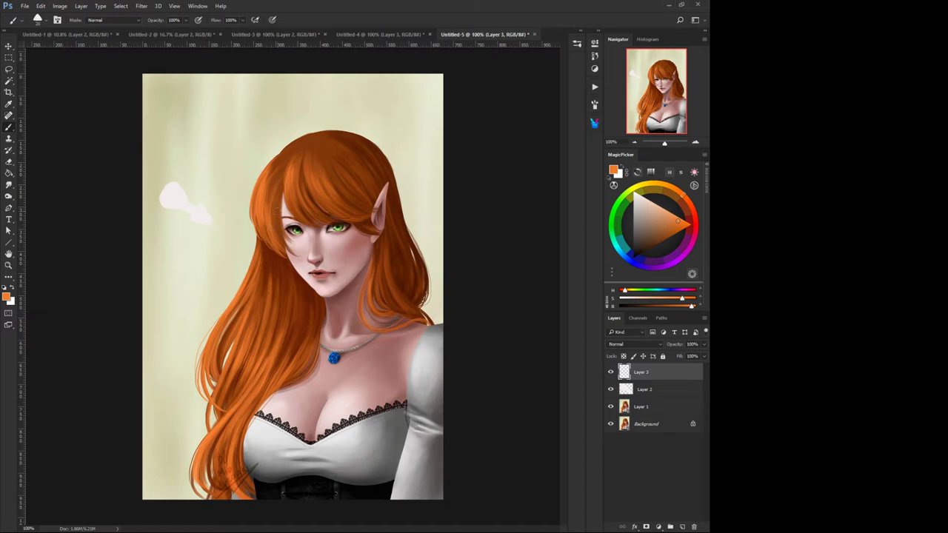
click(632, 260)
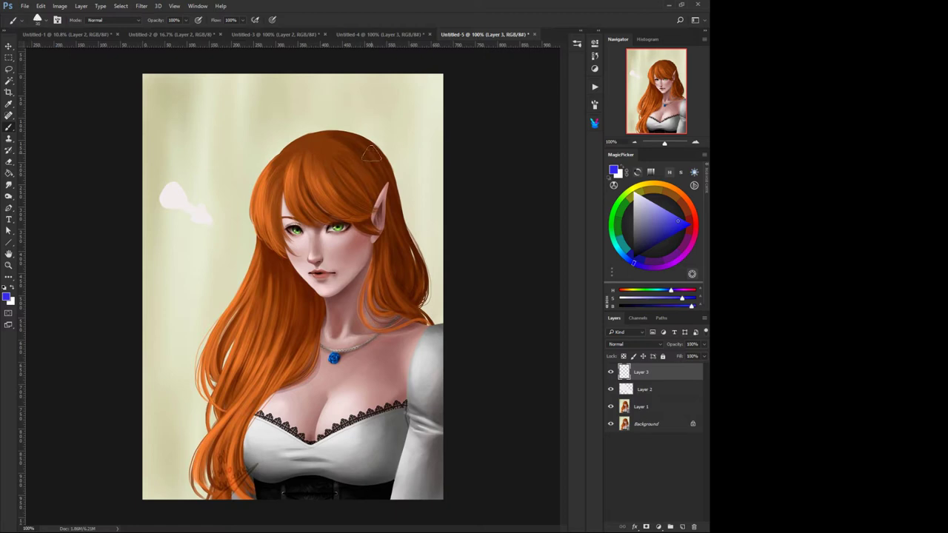
Shade hair near the ear and the neck in blue-violet on Multiply Layer 3 at 75%.
drag(371, 153, 383, 191)
click(626, 345)
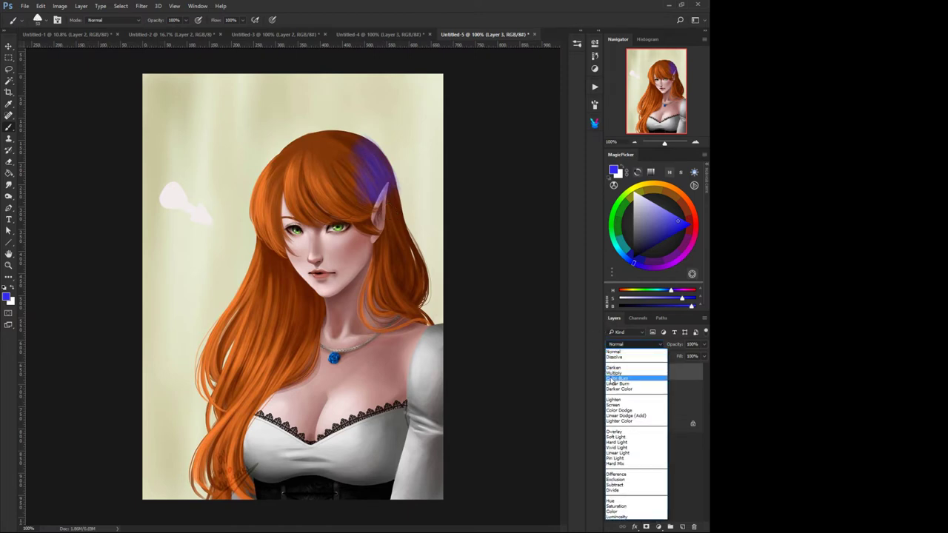
click(611, 373)
mouse_move(366, 179)
mouse_down()
mouse_move(362, 199)
mouse_move(342, 201)
mouse_move(394, 211)
mouse_move(409, 289)
mouse_move(386, 263)
mouse_move(374, 300)
mouse_move(382, 319)
mouse_move(363, 276)
mouse_move(355, 320)
mouse_up()
mouse_move(373, 269)
mouse_down()
mouse_move(351, 305)
mouse_move(386, 345)
mouse_move(404, 335)
mouse_move(370, 345)
mouse_move(376, 356)
mouse_move(396, 350)
mouse_up()
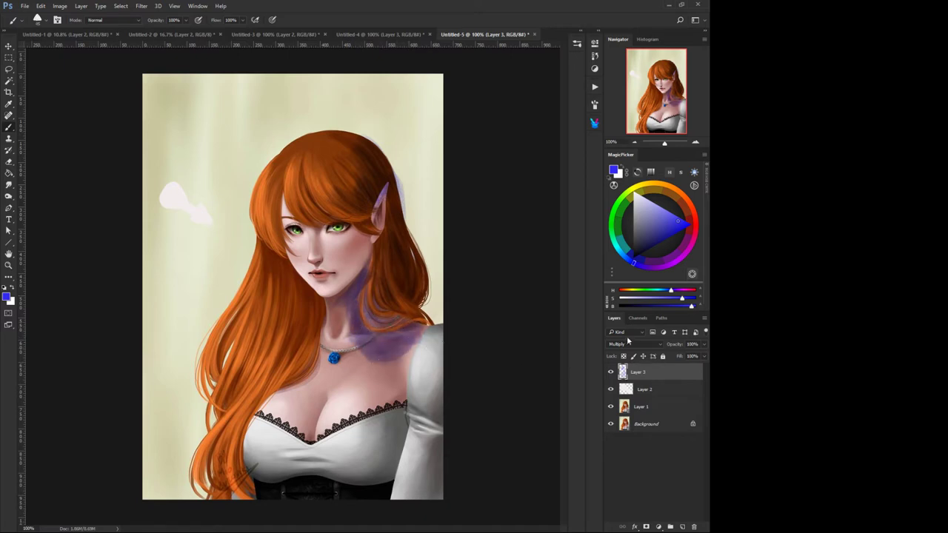
drag(680, 347, 676, 347)
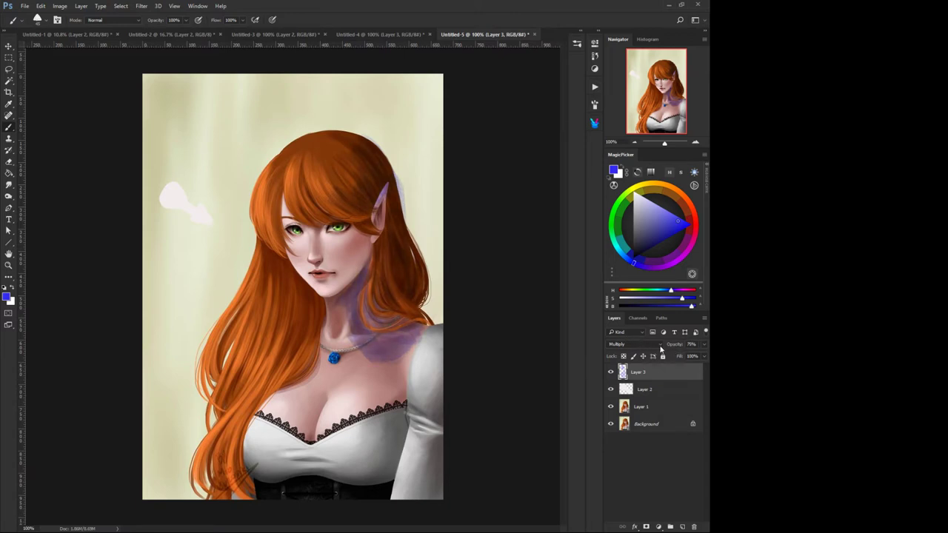
middle_click(381, 332)
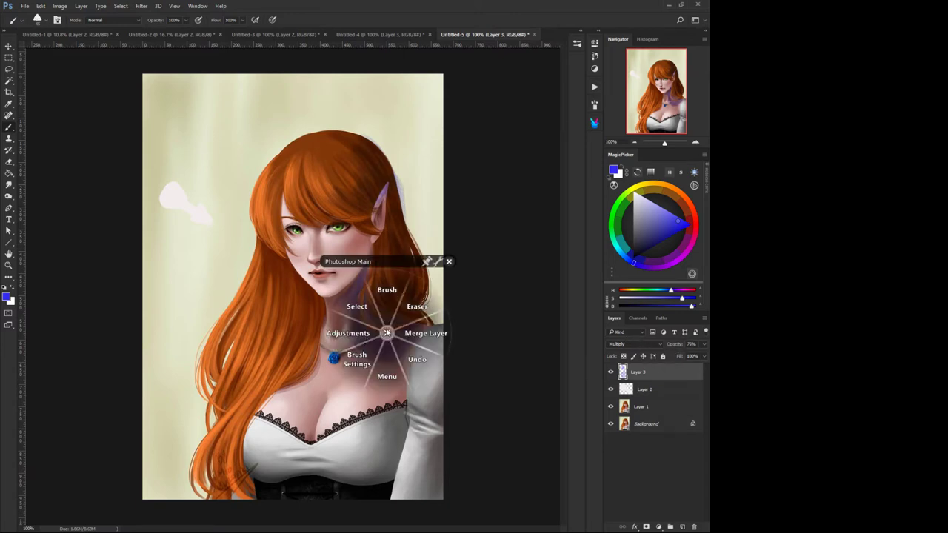
Apply Hue/Saturation to Layer 3 with Saturation -50 and Lightness -26.
middle_click(354, 331)
click(317, 331)
click(276, 327)
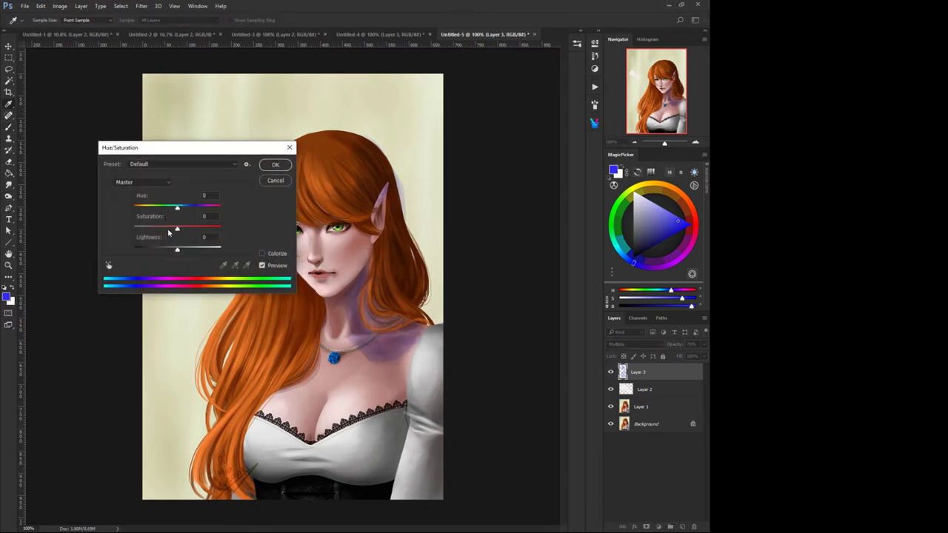
click(166, 249)
click(163, 228)
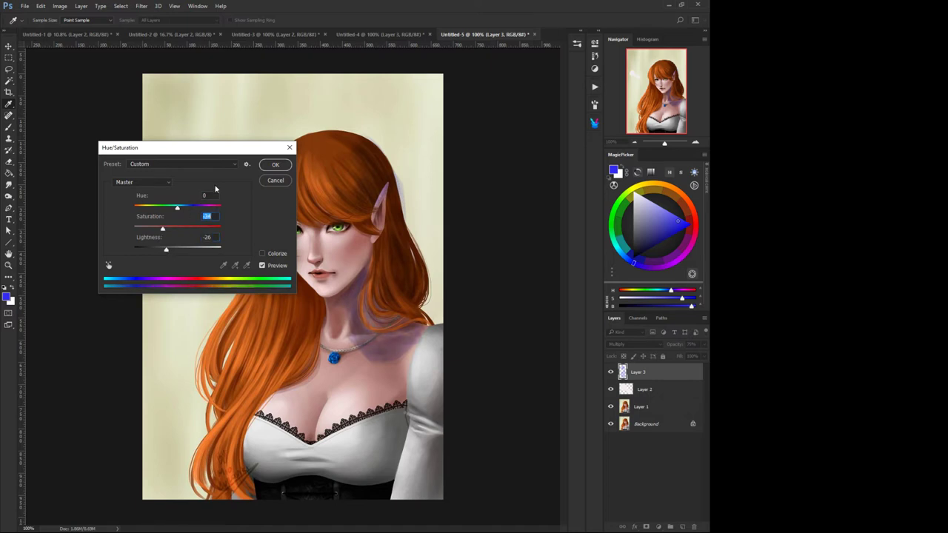
click(156, 228)
click(275, 165)
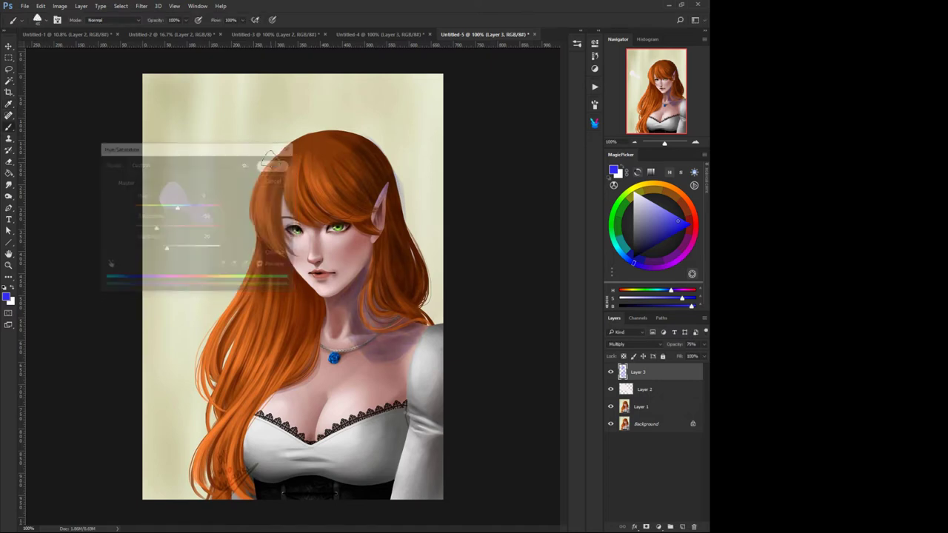
Sample a muted purple from the neck and keep Layer 3 on Multiply.
click(618, 345)
click(617, 353)
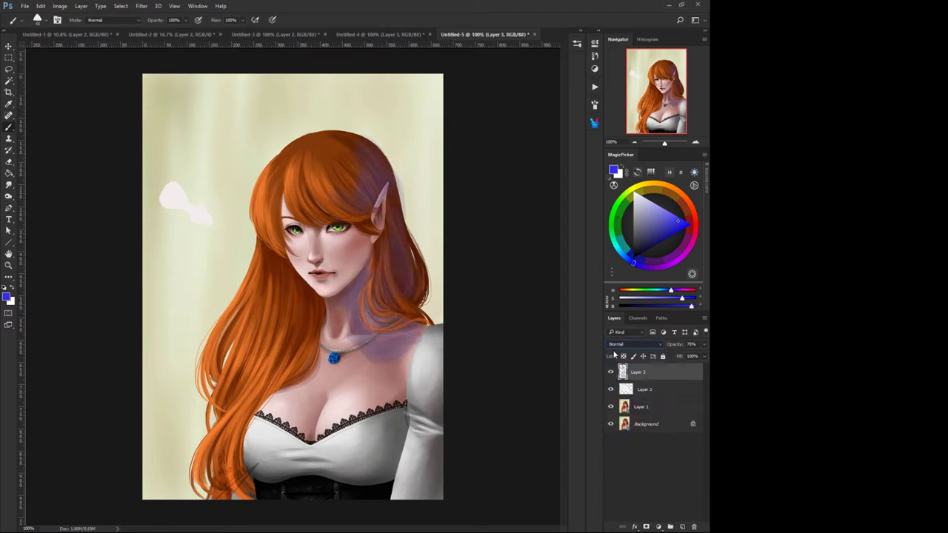
alt+click(360, 290)
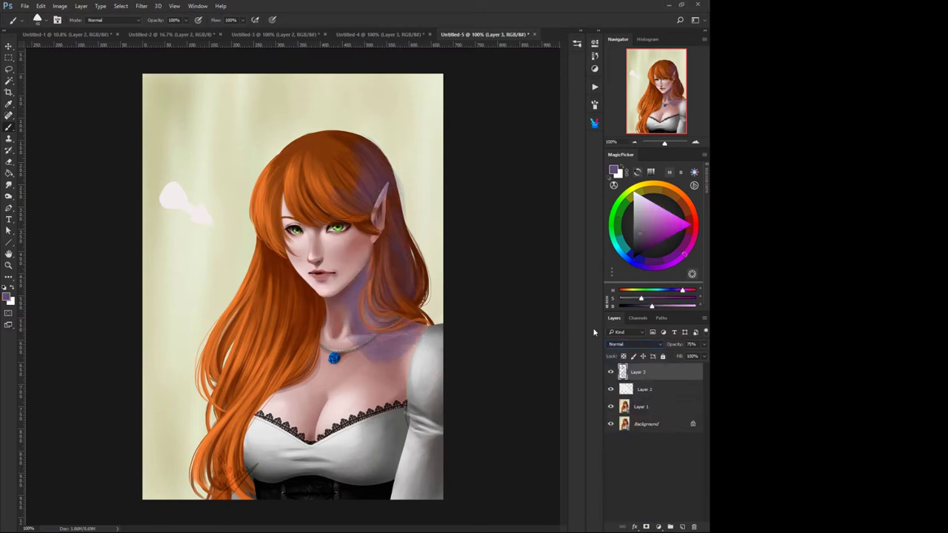
click(623, 342)
click(613, 371)
Paint shadows on the right sleeve, under the bust, and down the neck.
drag(430, 323, 407, 365)
mouse_move(441, 434)
mouse_down()
mouse_move(412, 406)
mouse_move(362, 477)
mouse_move(348, 483)
mouse_move(293, 444)
mouse_move(266, 485)
mouse_move(259, 478)
mouse_move(333, 463)
mouse_up()
drag(326, 306, 326, 375)
mouse_move(322, 323)
mouse_down()
mouse_move(316, 379)
mouse_move(267, 403)
mouse_move(314, 345)
mouse_move(299, 375)
mouse_up()
drag(304, 303, 302, 357)
Shade the hair to the left of the neck, down to its lower strands.
drag(286, 300, 270, 365)
drag(283, 275, 264, 354)
drag(299, 319, 275, 378)
mouse_move(311, 351)
mouse_down()
mouse_move(244, 423)
mouse_move(231, 494)
mouse_up()
drag(271, 399, 241, 437)
drag(278, 361, 253, 400)
drag(287, 317, 248, 412)
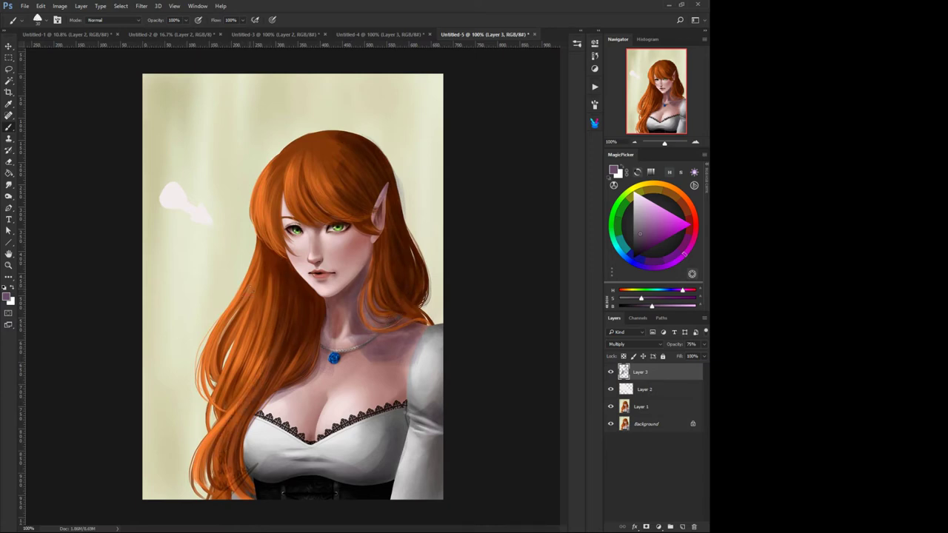
Darken the hair strands left of the face down to the lower left.
drag(252, 289, 216, 374)
drag(267, 268, 225, 369)
drag(263, 259, 237, 342)
mouse_move(271, 279)
mouse_down()
mouse_move(231, 397)
mouse_move(252, 366)
mouse_up()
mouse_move(272, 310)
mouse_down()
mouse_move(231, 394)
mouse_move(233, 427)
mouse_up()
mouse_move(237, 461)
mouse_down()
mouse_move(246, 490)
mouse_move(222, 485)
mouse_move(211, 496)
mouse_up()
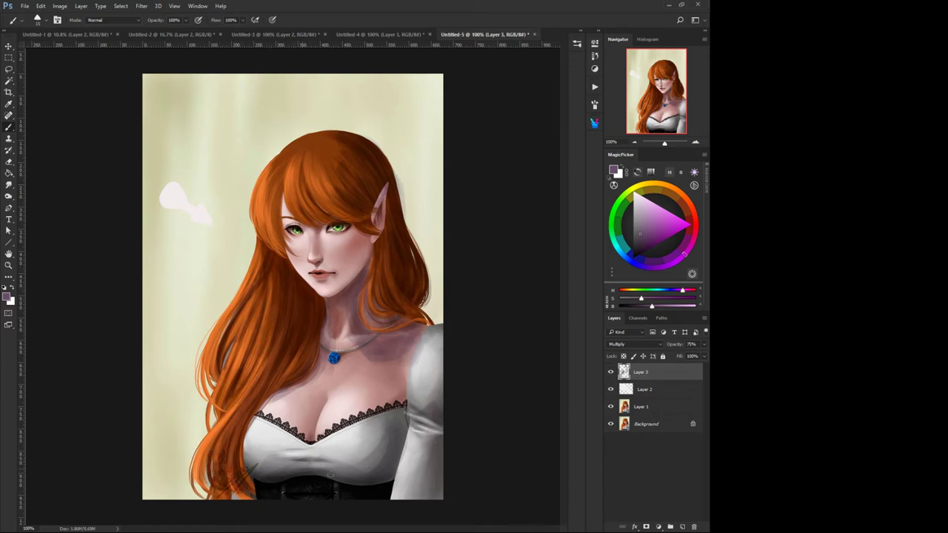
Deepen the cleavage and right shoulder shadows, then erase to lighten the shoulder.
mouse_move(321, 404)
mouse_down()
mouse_move(311, 443)
mouse_move(307, 410)
mouse_up()
mouse_move(361, 353)
mouse_down()
mouse_move(404, 366)
mouse_move(425, 349)
mouse_move(437, 354)
mouse_move(429, 364)
mouse_up()
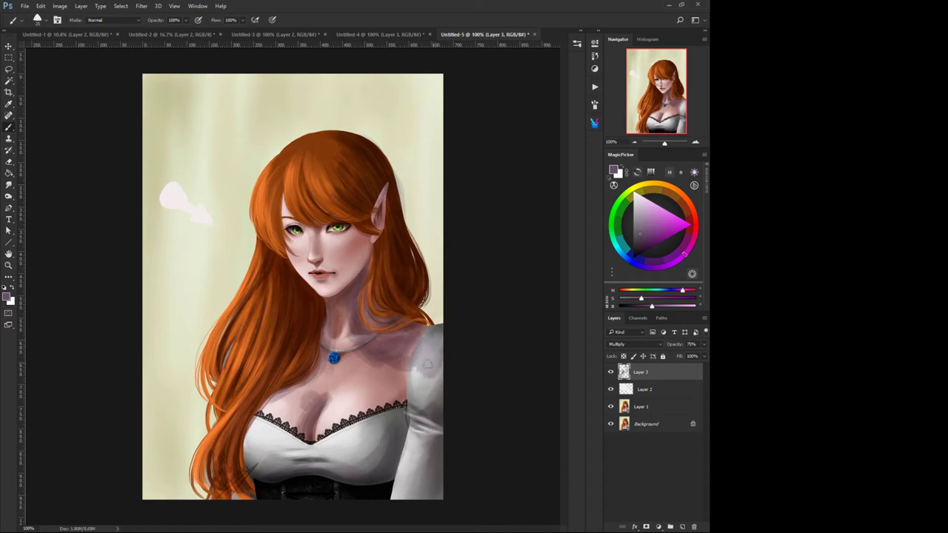
alt+click(375, 370)
click(339, 332)
mouse_move(366, 363)
mouse_down()
mouse_move(437, 363)
mouse_move(431, 379)
mouse_move(434, 342)
mouse_move(415, 374)
mouse_move(430, 363)
mouse_move(360, 374)
mouse_move(357, 363)
mouse_move(321, 360)
mouse_up()
Dismiss the brush presets and toggle Layer 3 off and on twice to compare the shading.
right_click(424, 360)
key(Return)
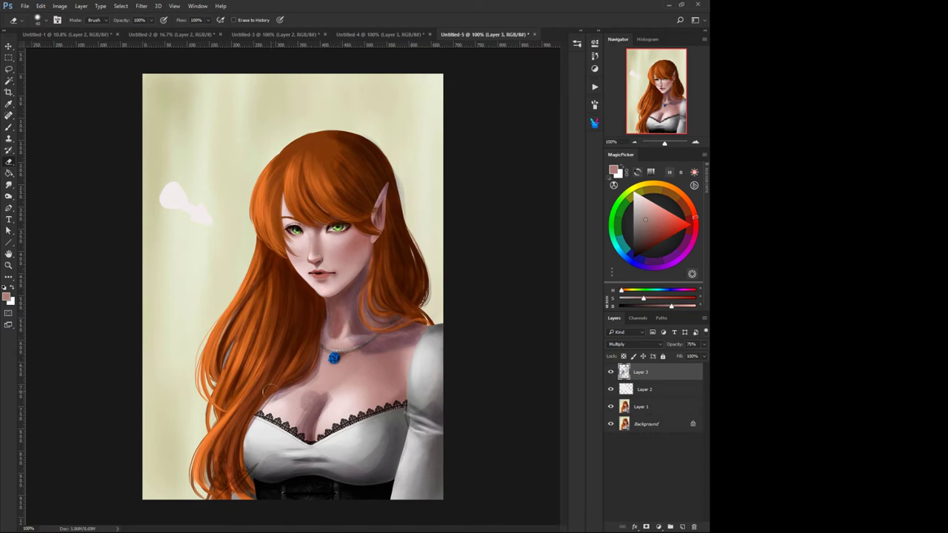
click(611, 373)
click(611, 372)
click(611, 372)
click(611, 373)
Switch from the Eraser back to the Brush tool.
middle_click(301, 400)
click(322, 382)
middle_click(272, 423)
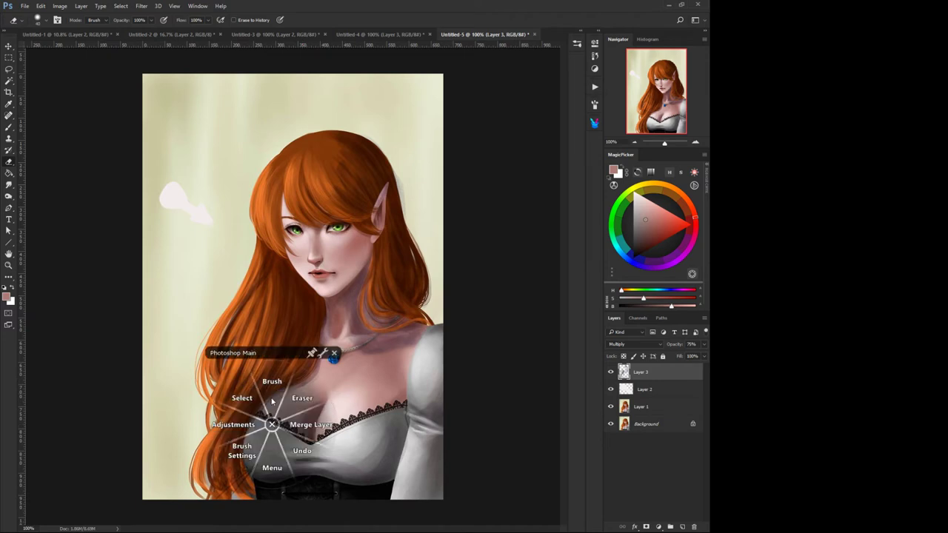
click(271, 425)
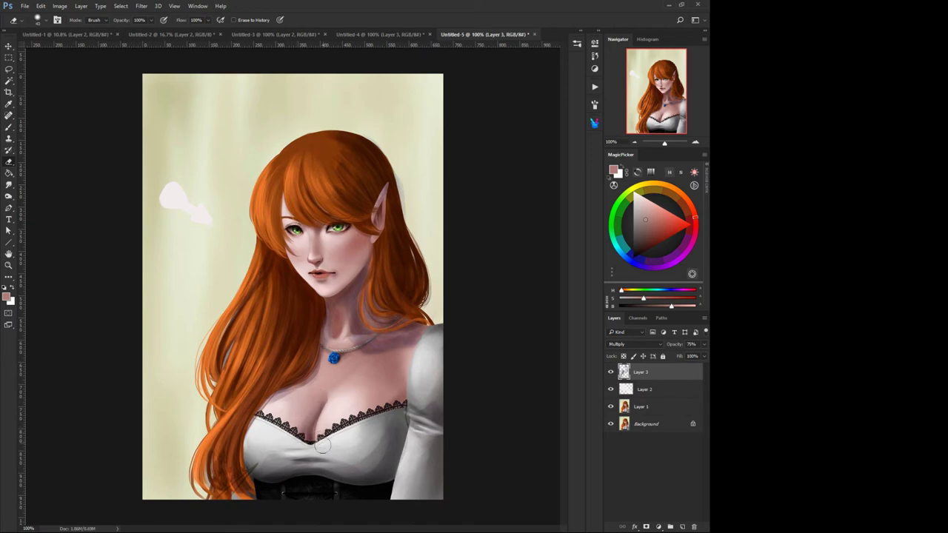
click(281, 404)
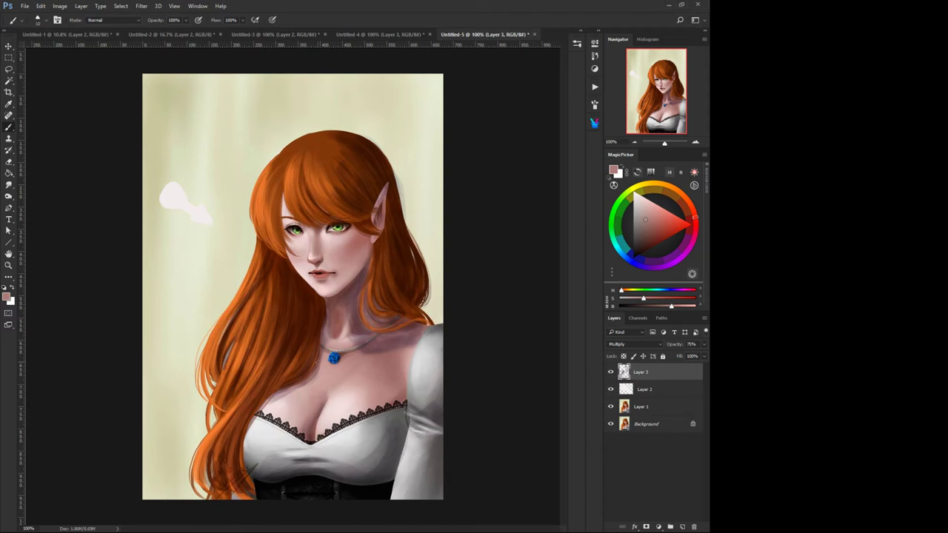
Pick a light warm beige and create Layer 4 set to Screen blending.
click(643, 188)
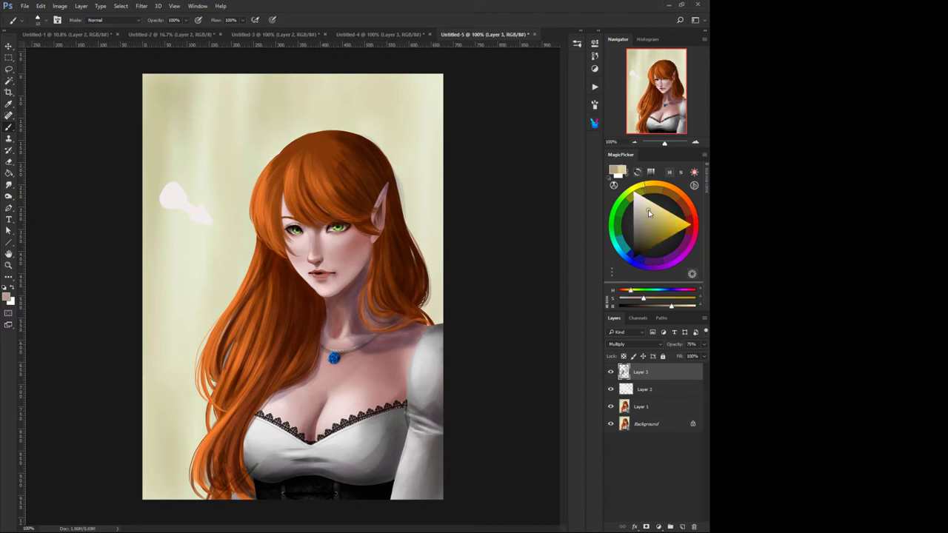
click(646, 210)
click(646, 205)
key(q)
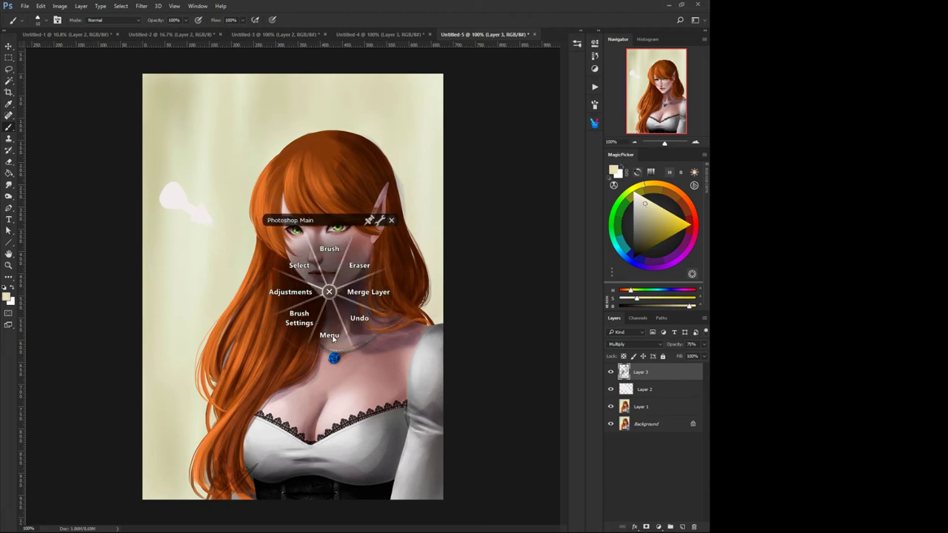
click(328, 327)
click(329, 273)
click(428, 167)
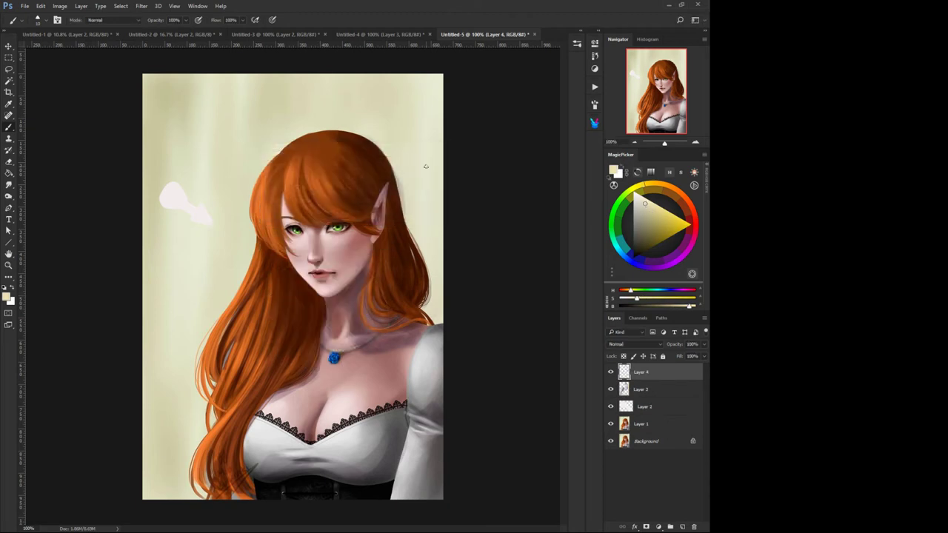
click(622, 345)
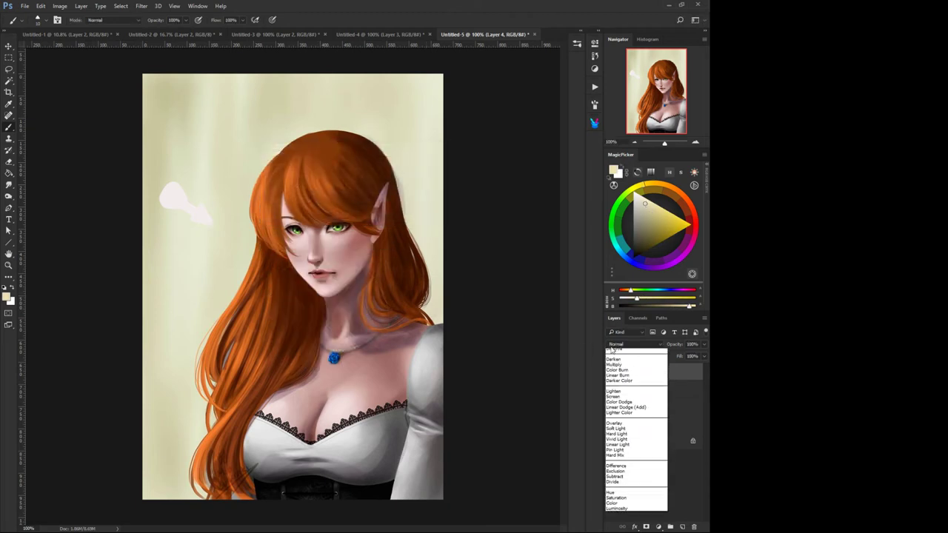
click(613, 406)
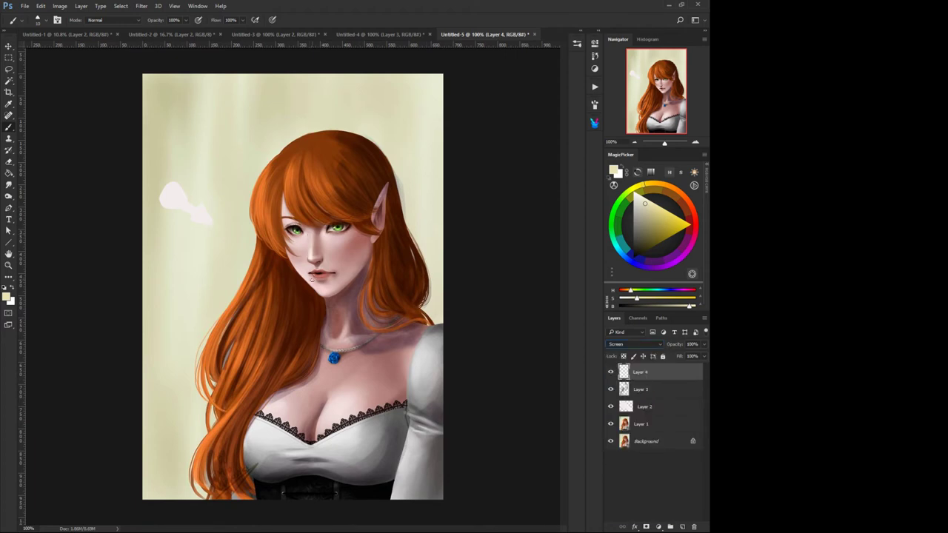
Paint a faint highlight beside the nose and light strands on the left hair.
drag(311, 271, 306, 272)
click(304, 268)
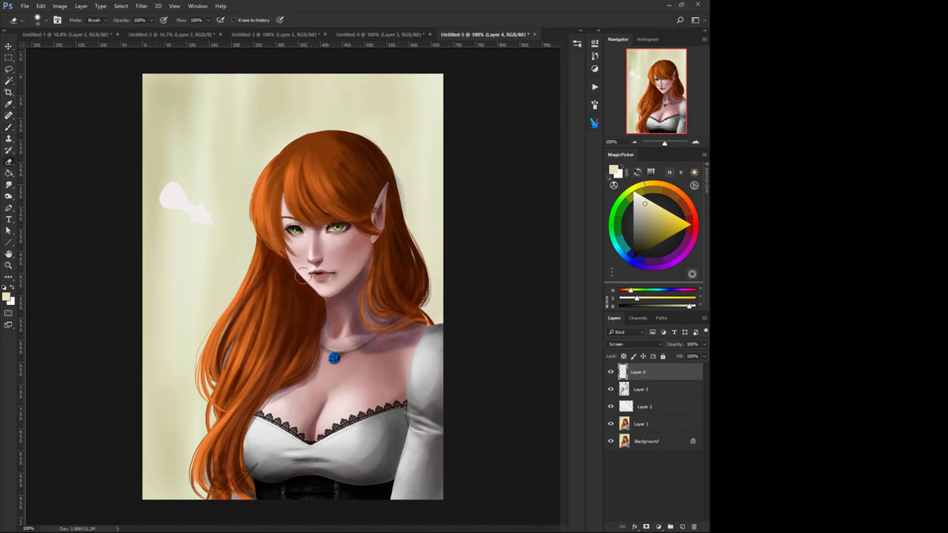
click(299, 242)
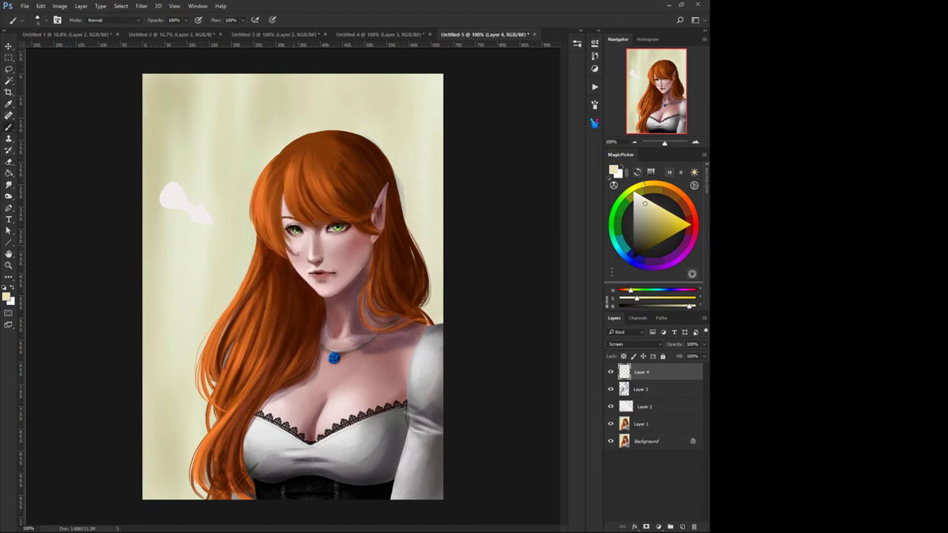
mouse_move(265, 194)
mouse_down()
mouse_move(265, 227)
mouse_move(263, 178)
mouse_move(257, 236)
mouse_move(266, 187)
mouse_move(259, 178)
mouse_move(288, 169)
mouse_move(290, 211)
mouse_move(299, 160)
mouse_move(318, 219)
mouse_move(331, 217)
mouse_move(298, 156)
mouse_move(263, 208)
mouse_move(204, 376)
mouse_move(231, 371)
mouse_move(221, 390)
mouse_move(250, 310)
mouse_move(236, 394)
mouse_up()
drag(272, 340, 191, 468)
drag(273, 348, 214, 477)
Highlight the cleavage, dress edge, and cheek in brighter yellow, plus faint left hair light.
key(])
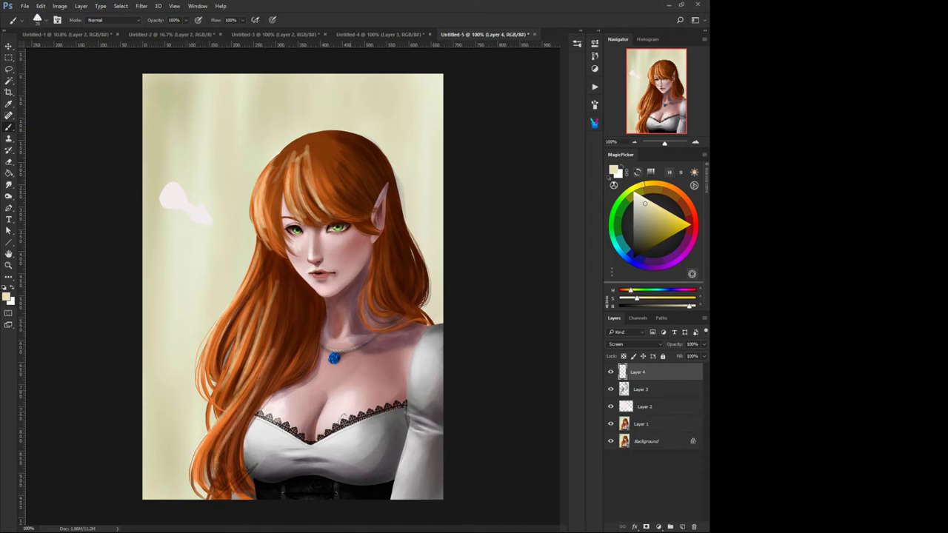
drag(342, 419, 340, 408)
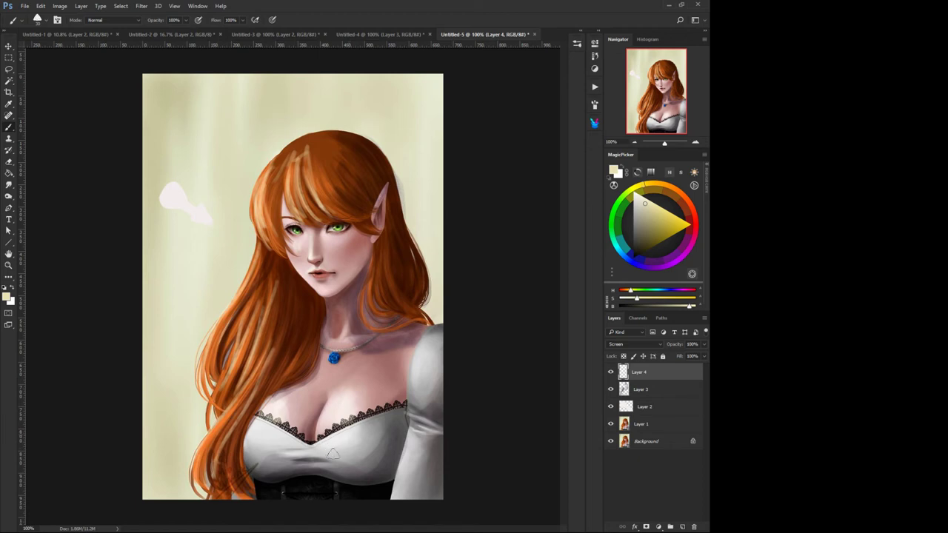
drag(253, 428, 250, 463)
key(bracketleft)
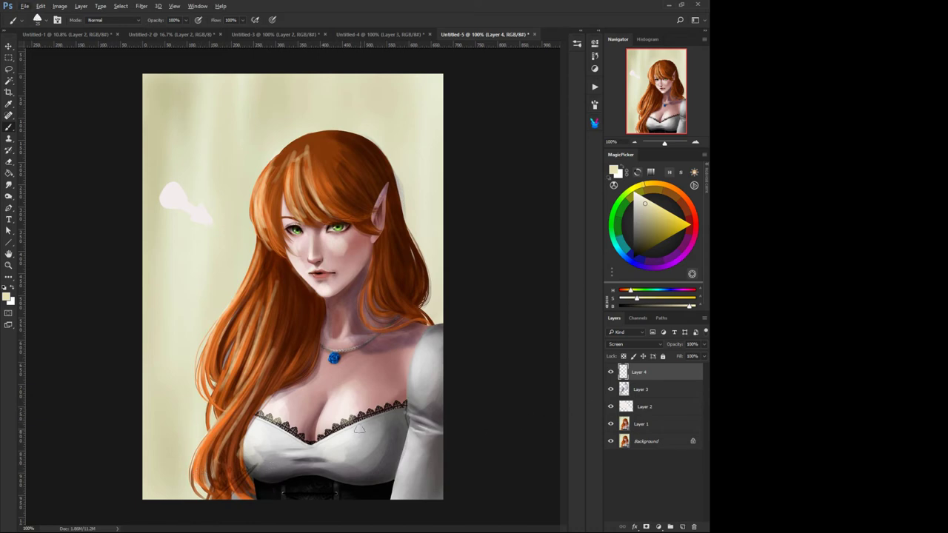
click(659, 212)
drag(300, 240, 288, 263)
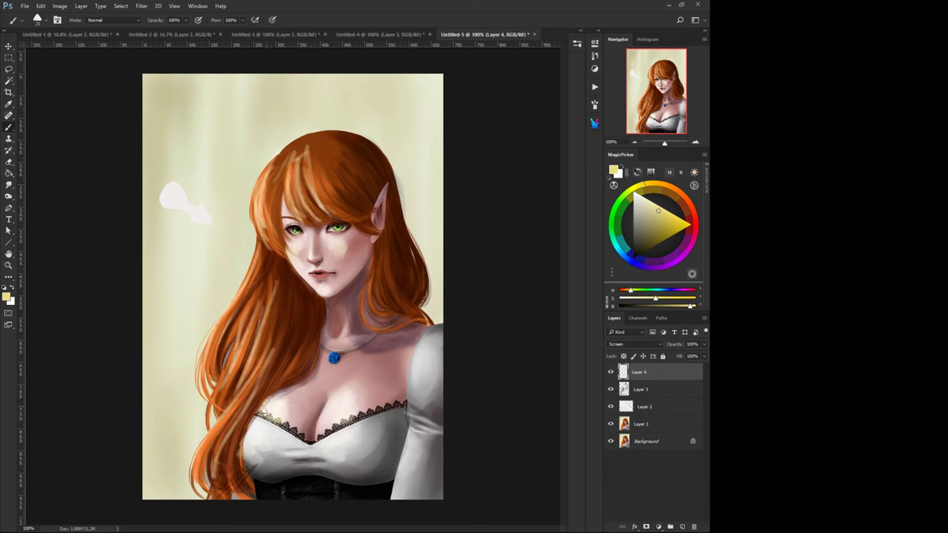
drag(203, 343, 215, 396)
Hide Layer 2's white blob, then toggle Layer 3 off and on to compare.
click(610, 406)
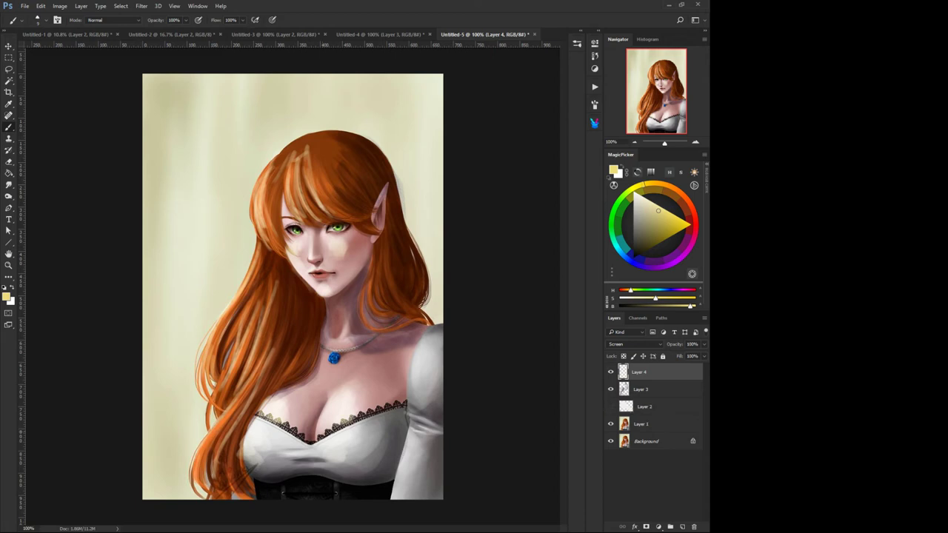
click(611, 389)
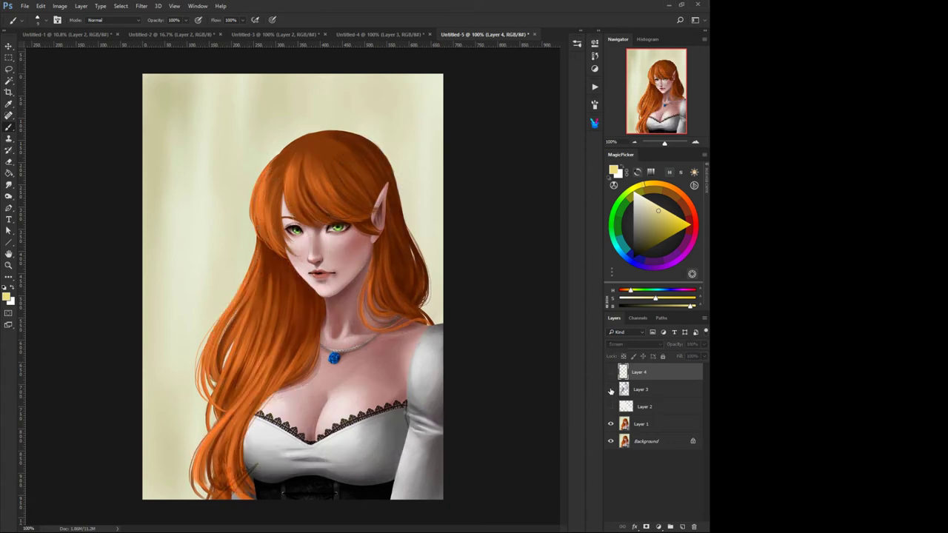
click(611, 389)
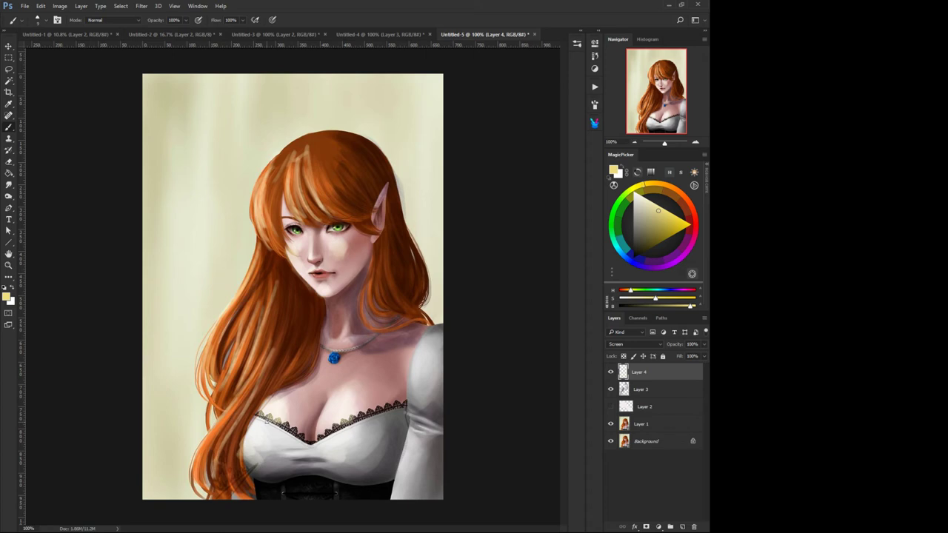
On Layer 1, Magic Wand-select the light background patches around the figure.
click(626, 425)
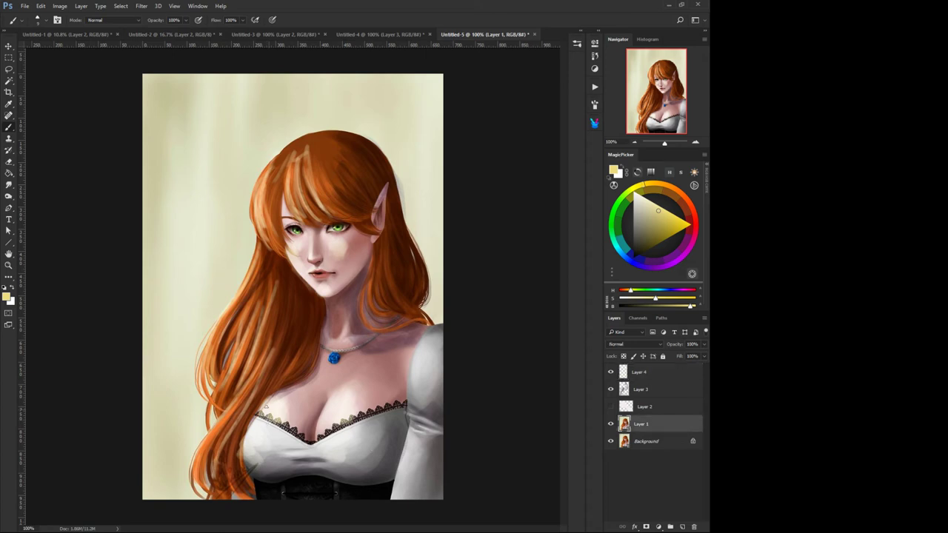
click(9, 80)
click(171, 218)
shift+click(156, 138)
shift+click(271, 96)
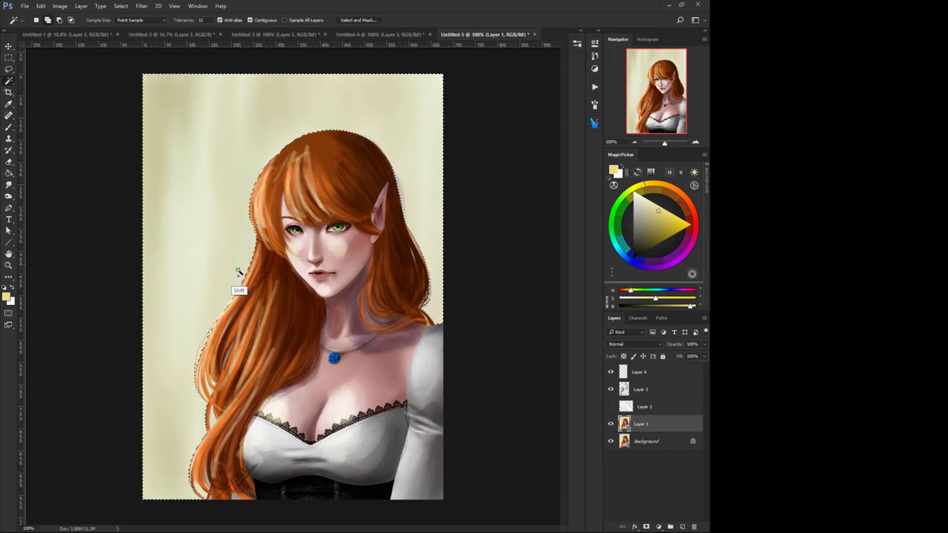
shift+click(200, 378)
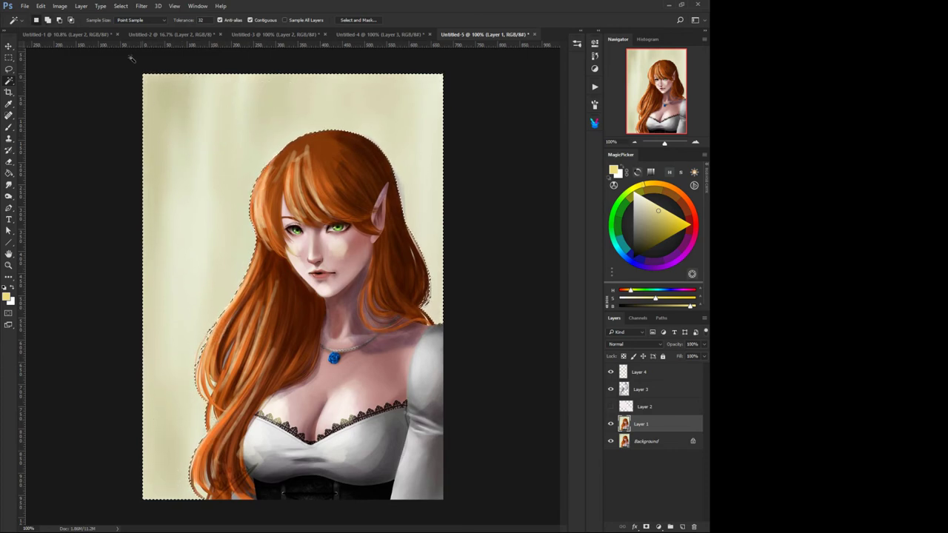
Select the background with Color Range, sampling it and raising Fuzziness to 73.
click(117, 9)
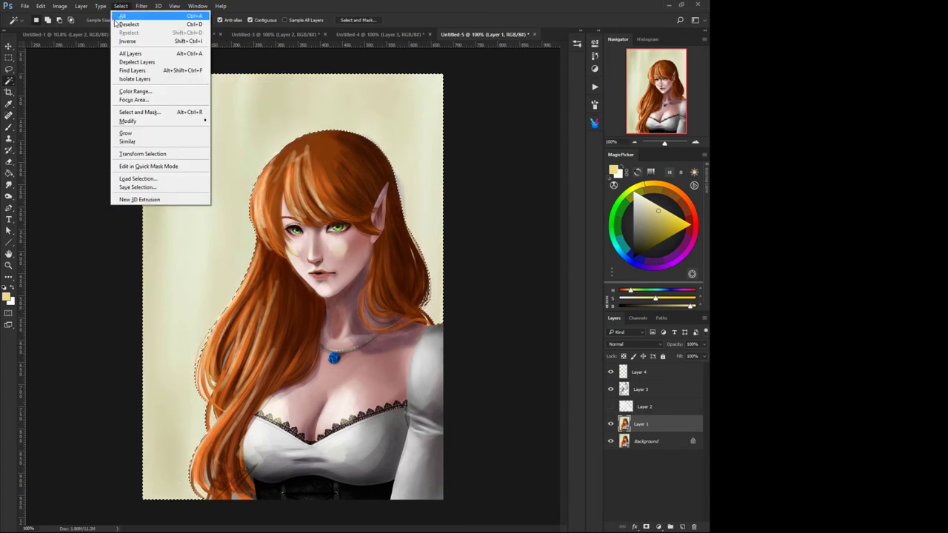
click(129, 92)
click(208, 168)
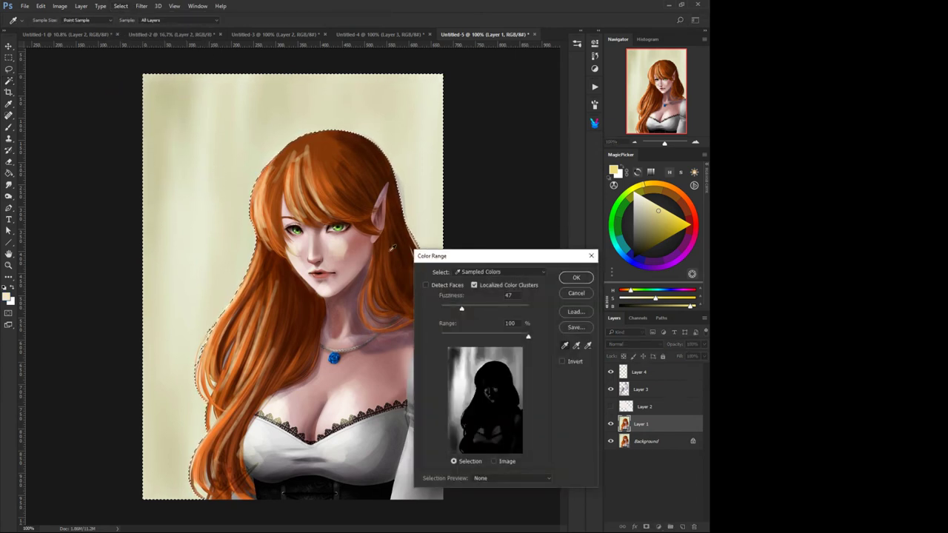
click(250, 151)
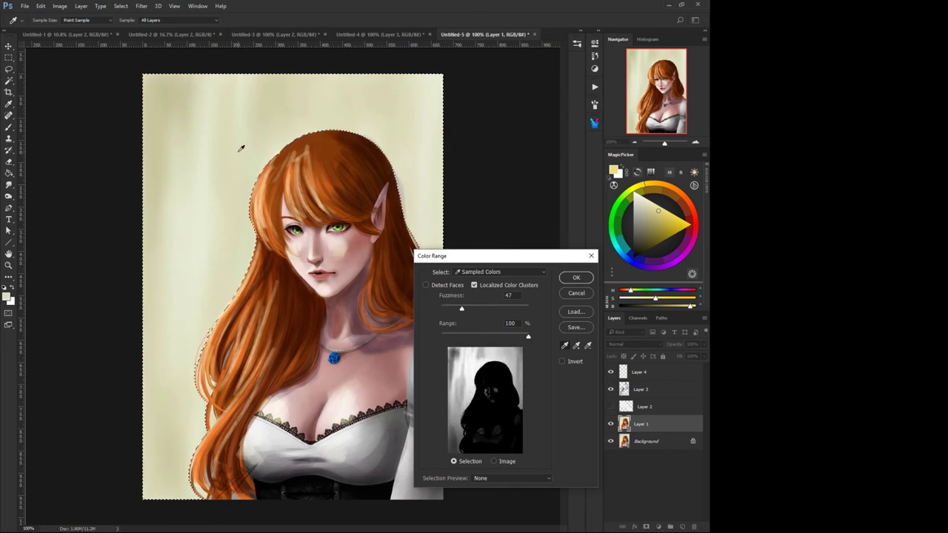
click(270, 128)
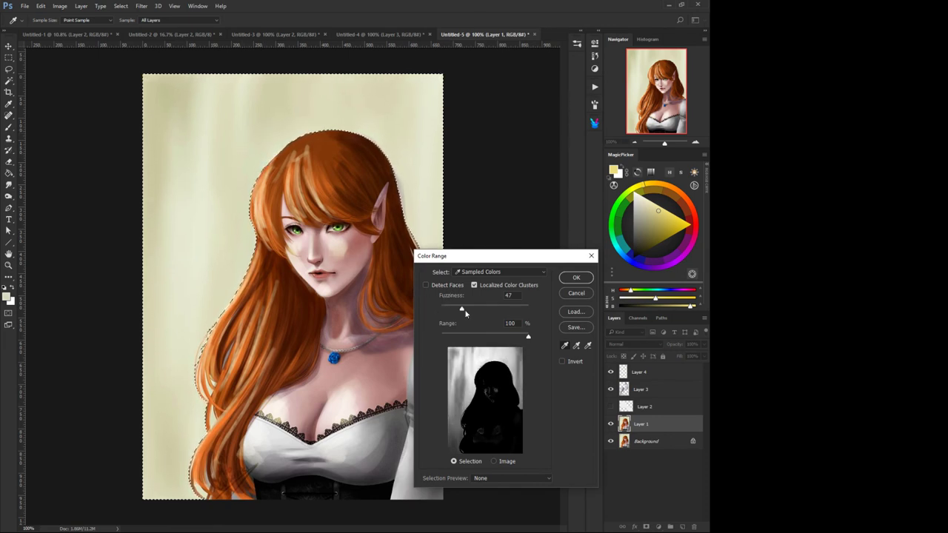
drag(463, 313, 474, 310)
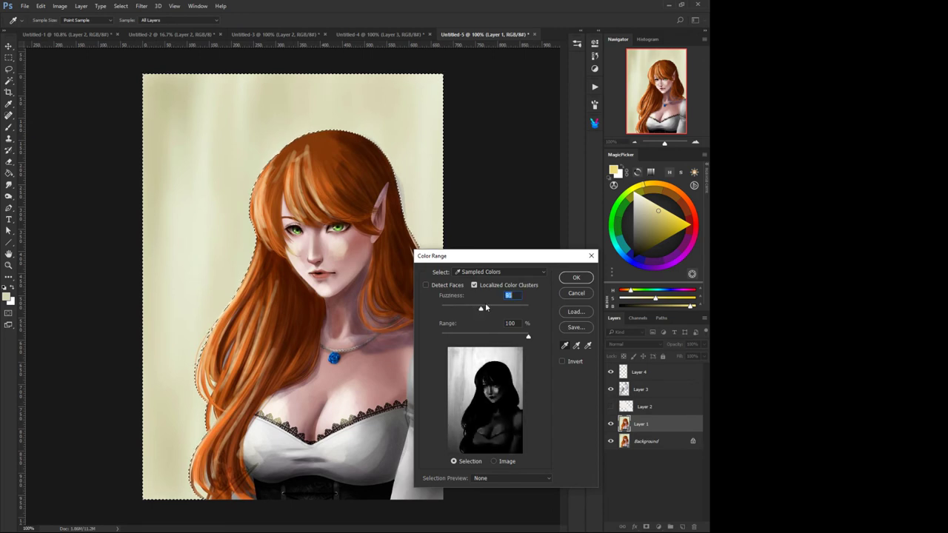
click(562, 279)
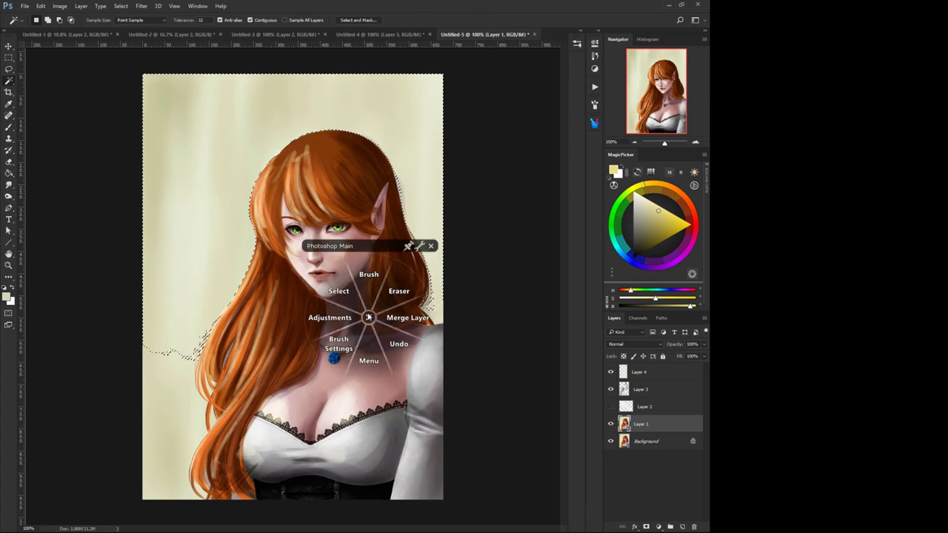
Refine the selection along the hair and lower left, removing the top-left island.
click(368, 275)
key(w)
click(437, 315)
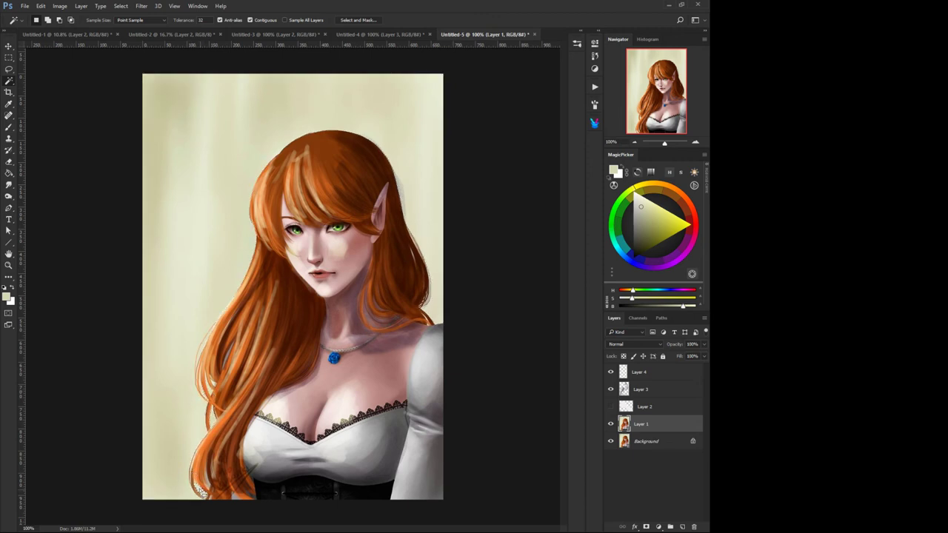
click(185, 494)
alt+click(153, 115)
Recolour the selected background with Hue/Saturation: Hue -180, Saturation +47, lower Lightness.
middle_click(287, 398)
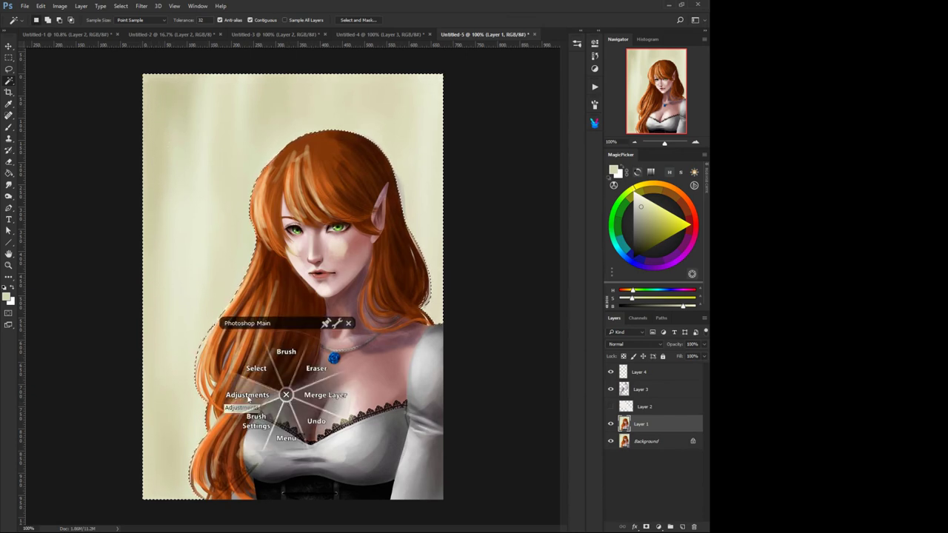
click(249, 396)
click(195, 394)
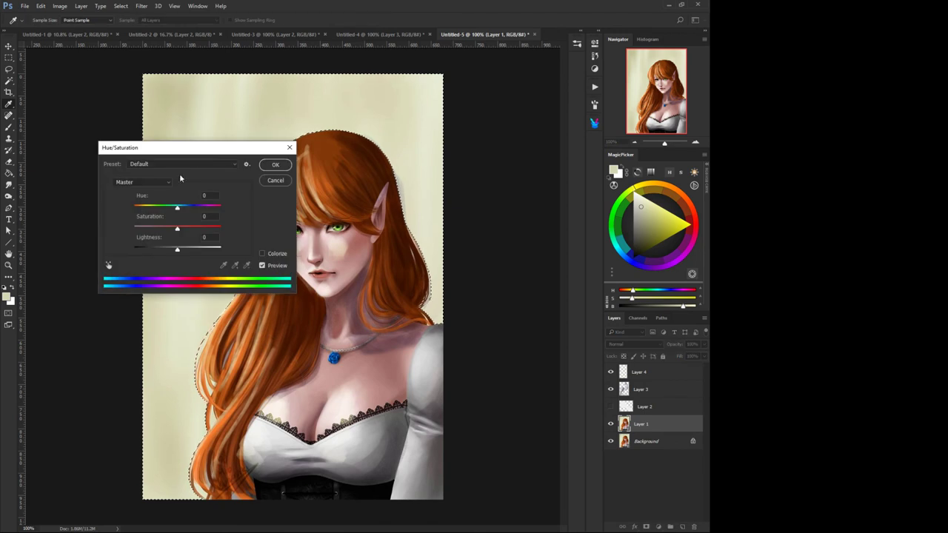
drag(178, 145, 404, 342)
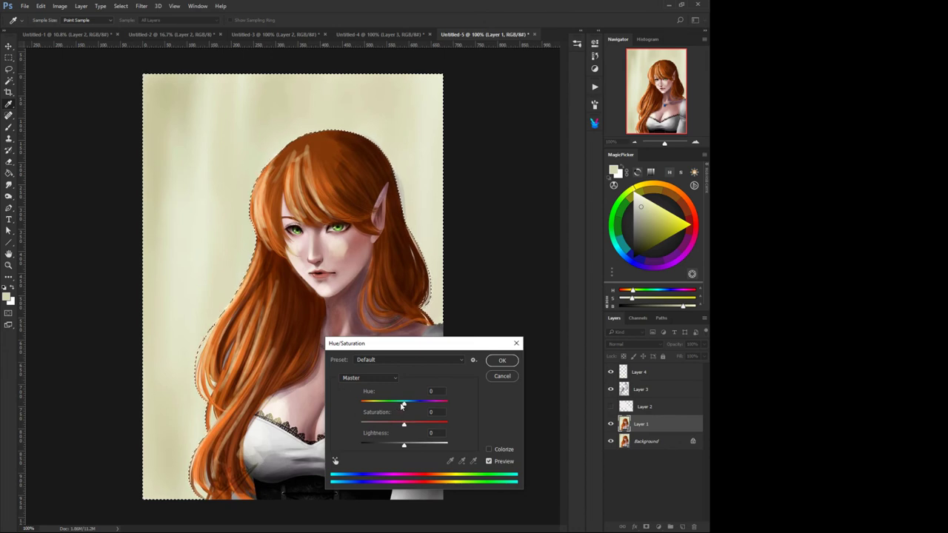
drag(403, 404, 394, 447)
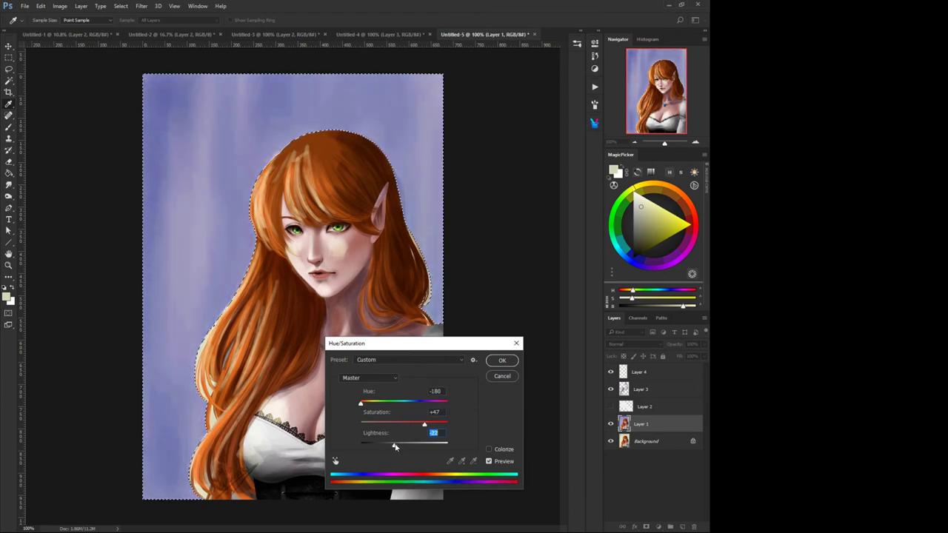
click(502, 361)
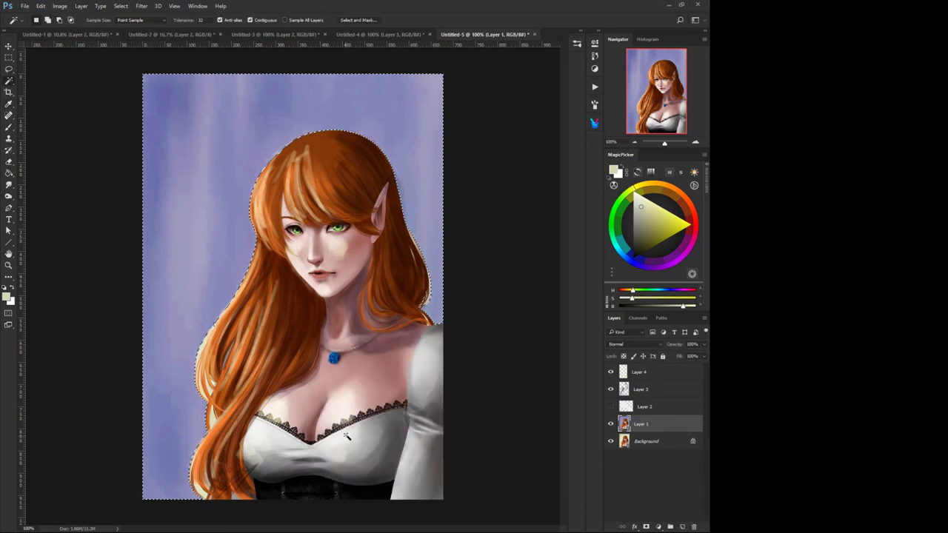
middle_click(324, 410)
Deselect, then sample the lavender background and brush it along the left and right hair edges.
click(296, 398)
click(204, 404)
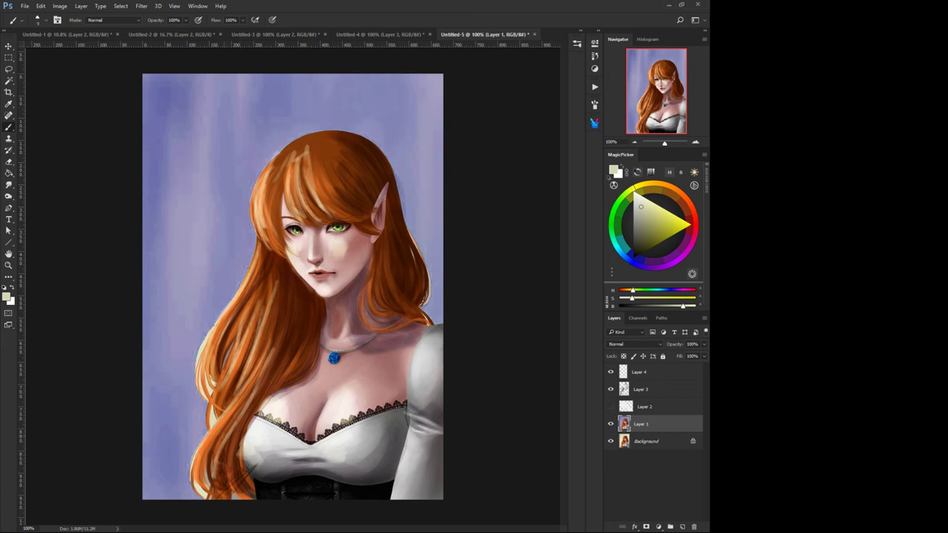
alt+click(199, 434)
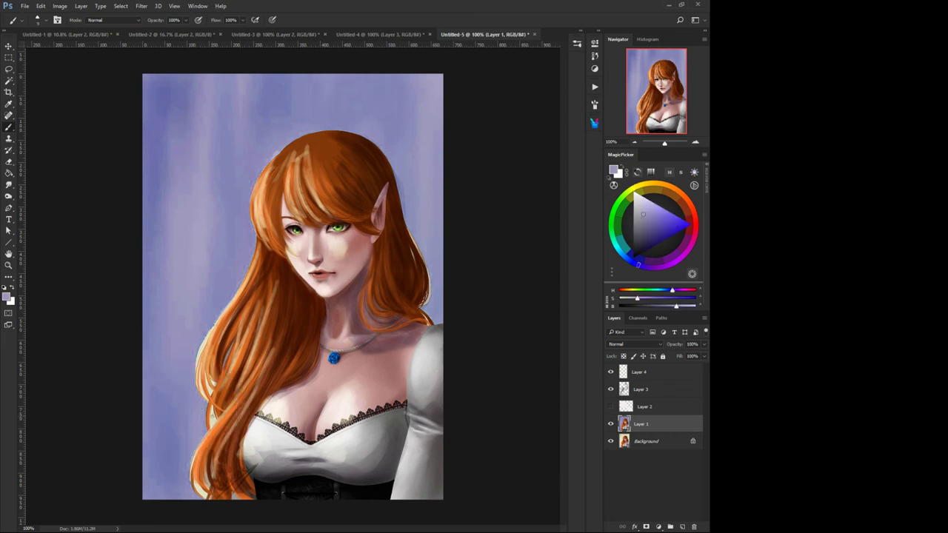
drag(213, 412, 212, 427)
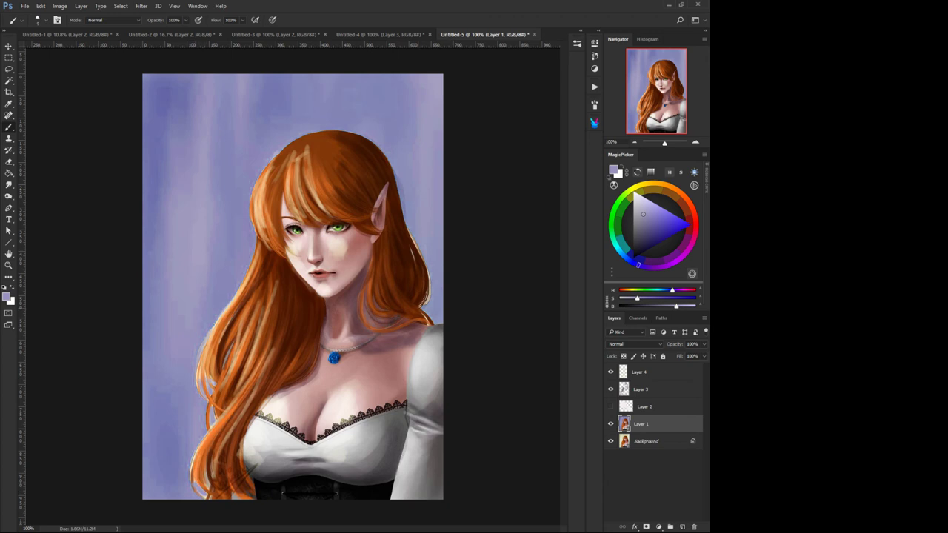
drag(427, 296, 411, 238)
Sample the skin tone and shade the right cheek and jaw darker on multiply Layer 3.
alt+click(397, 222)
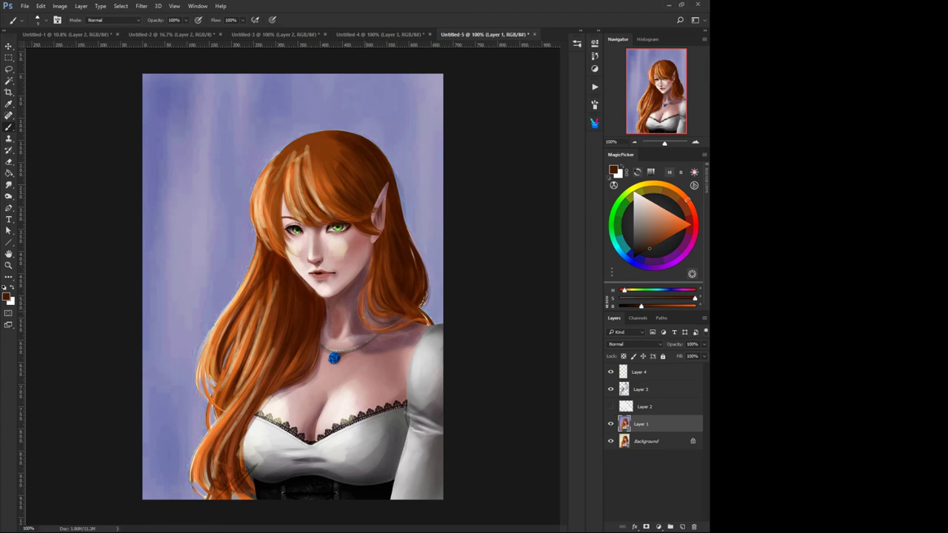
alt+click(368, 366)
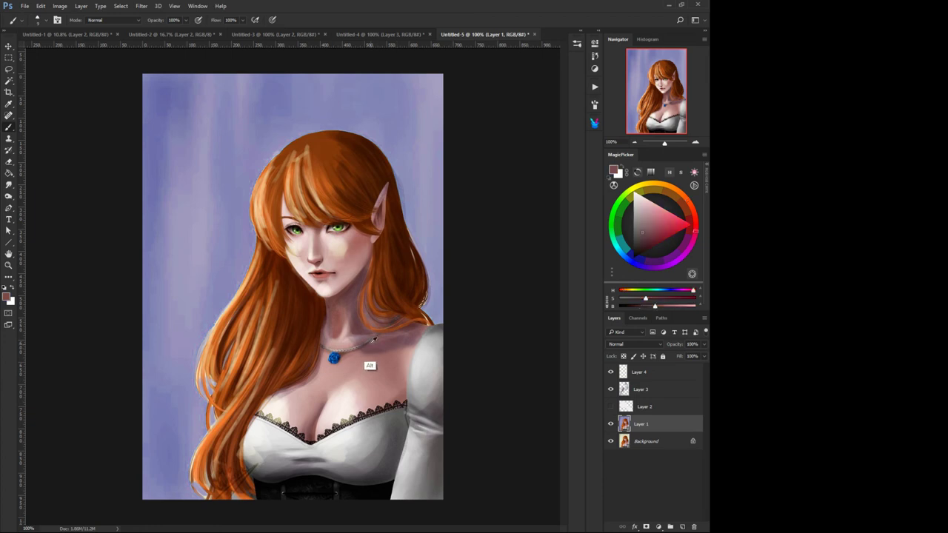
click(629, 389)
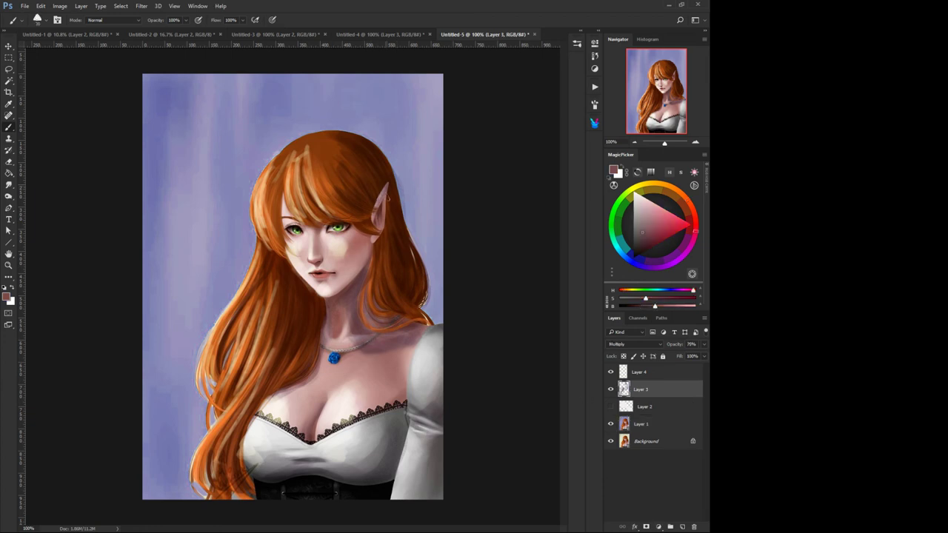
mouse_move(378, 201)
mouse_down()
mouse_move(362, 268)
mouse_move(358, 245)
mouse_move(332, 311)
mouse_up()
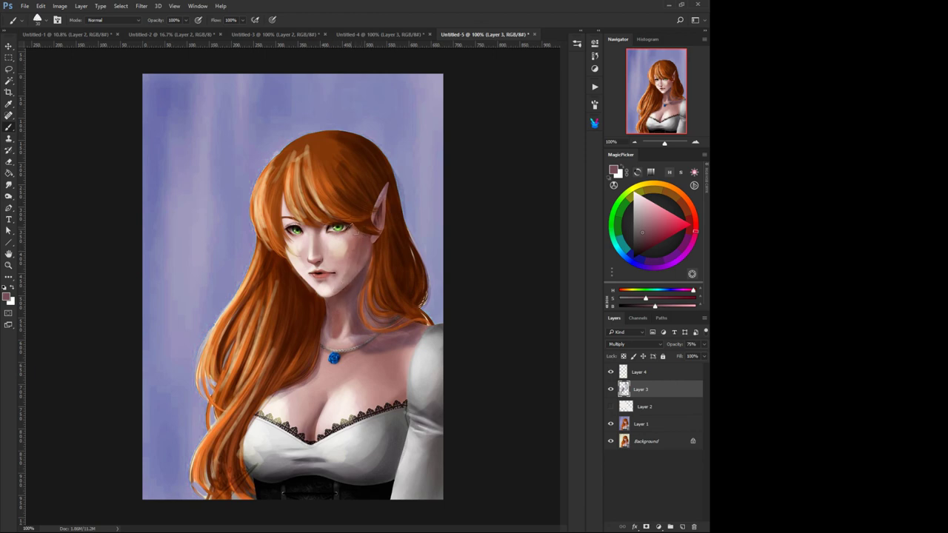
mouse_move(358, 229)
mouse_down()
mouse_move(325, 261)
mouse_move(326, 238)
mouse_move(308, 257)
mouse_move(311, 239)
mouse_up()
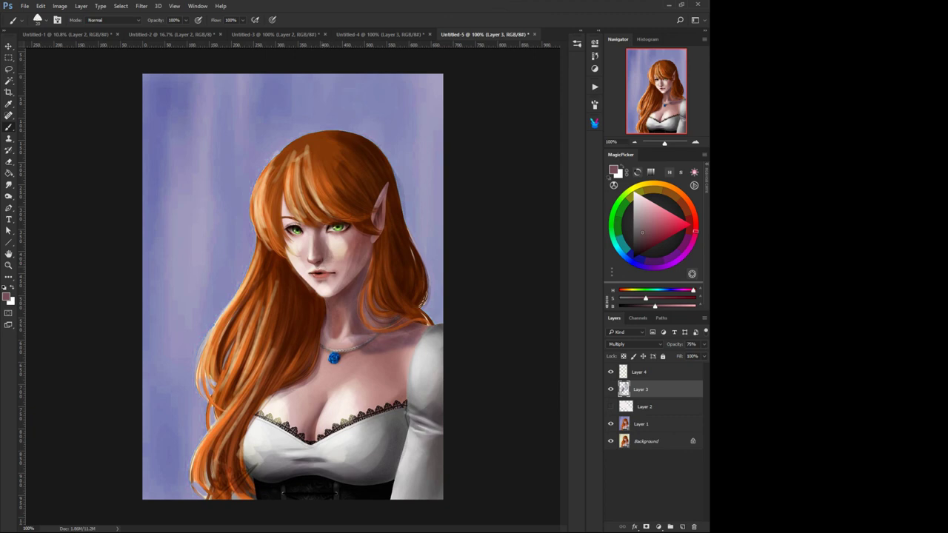
Erase some of the shading beside the nose with a smaller eraser, then return to the brush.
key(bracketleft)
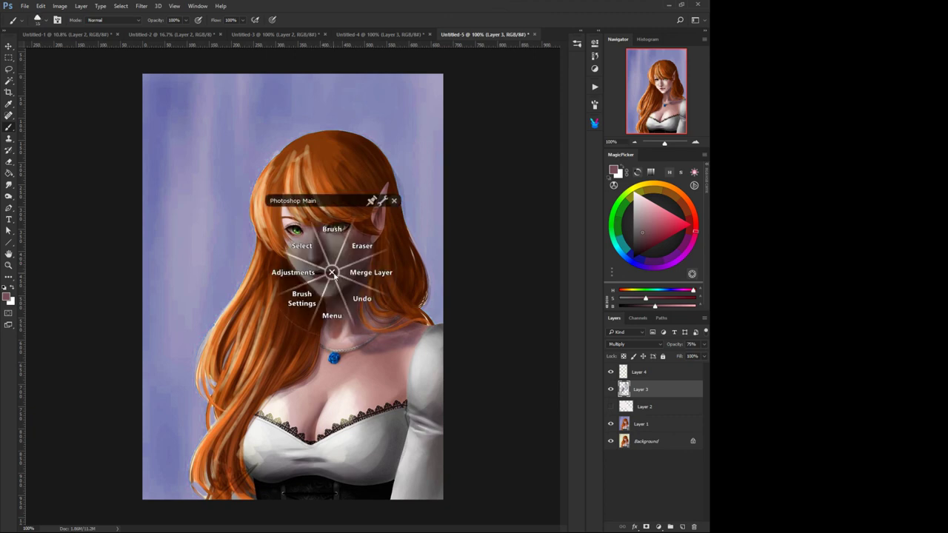
key(e)
drag(329, 266, 333, 269)
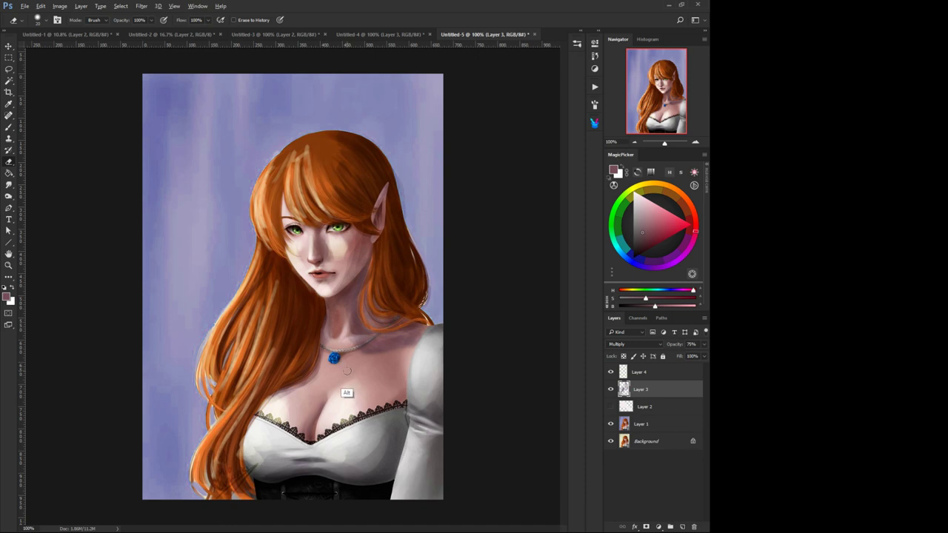
click(345, 326)
Choose a different soft round brush preset from the canvas preset picker and size it to 80 px.
click(637, 372)
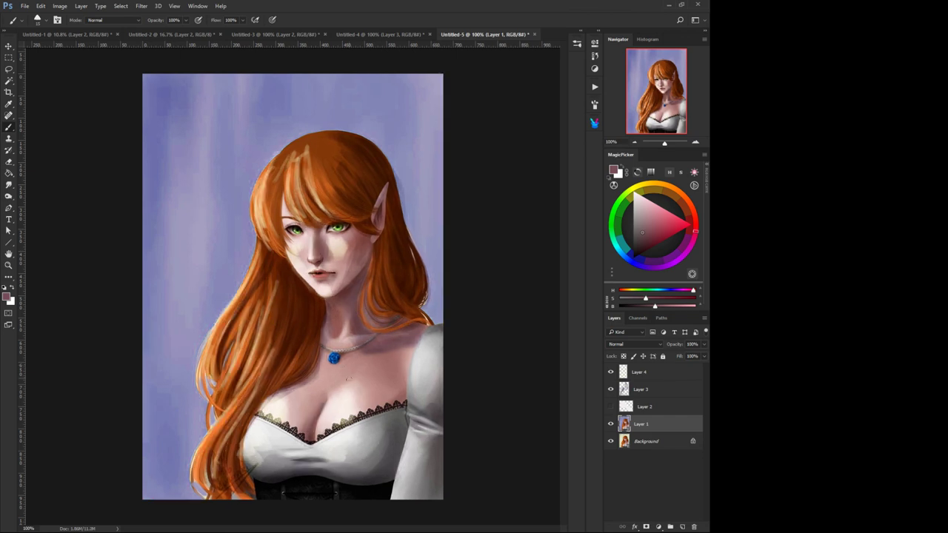
right_click(348, 378)
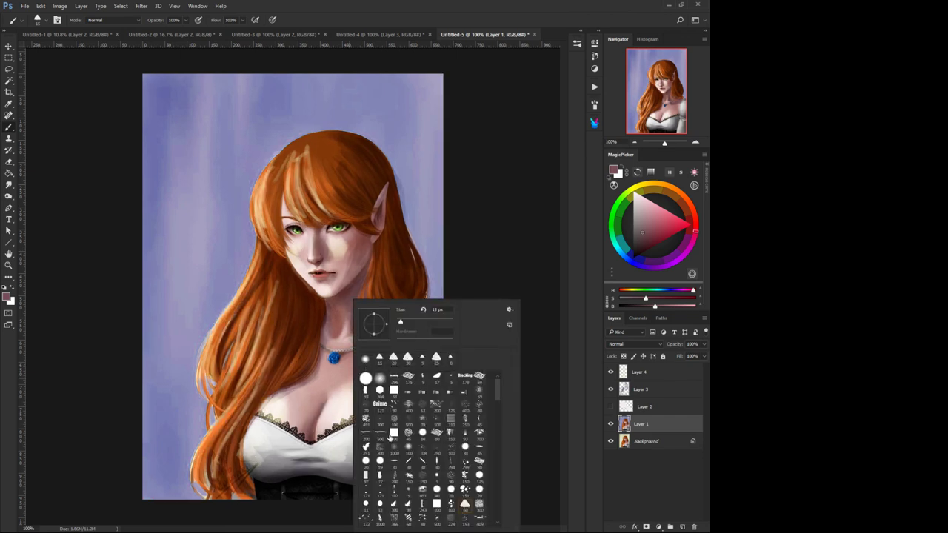
mouse_move(494, 388)
mouse_down()
mouse_move(495, 473)
mouse_move(497, 428)
mouse_up()
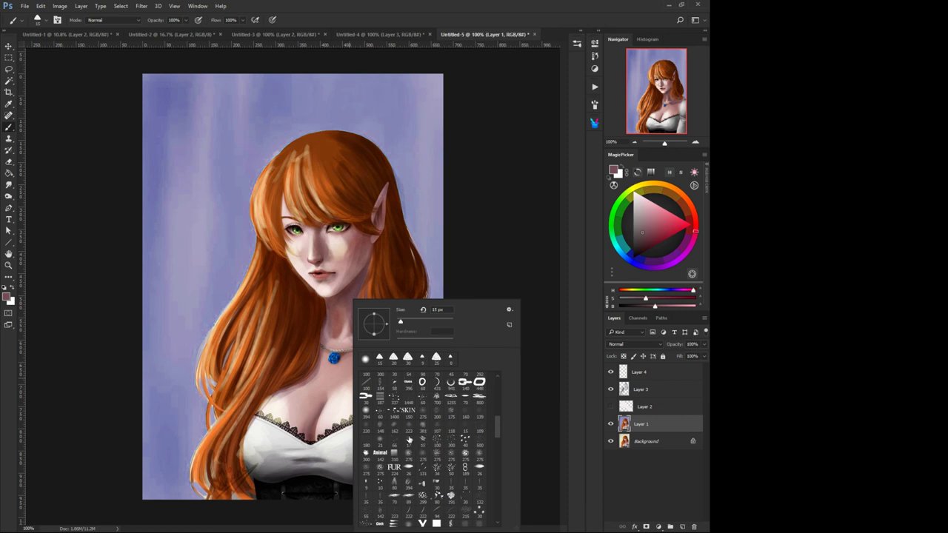
click(479, 442)
mouse_move(446, 322)
mouse_down()
mouse_move(407, 323)
mouse_move(423, 323)
mouse_up()
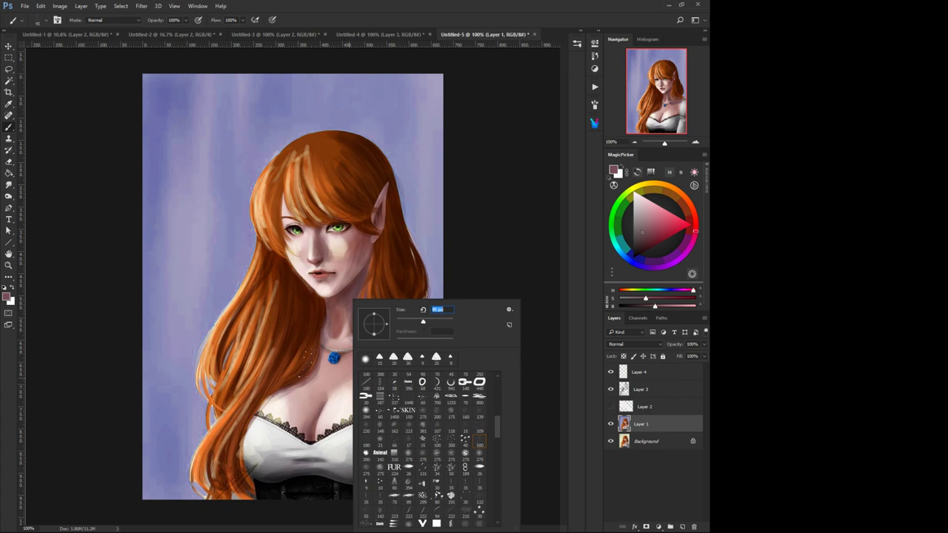
Close the preset picker, target Screen-blended Layer 4, and sample a darker tone from the painting.
click(320, 390)
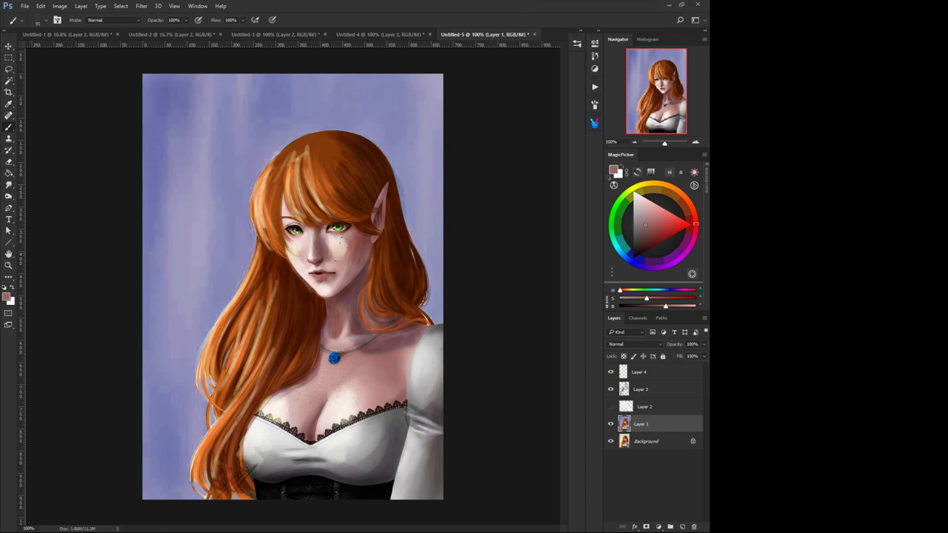
click(628, 372)
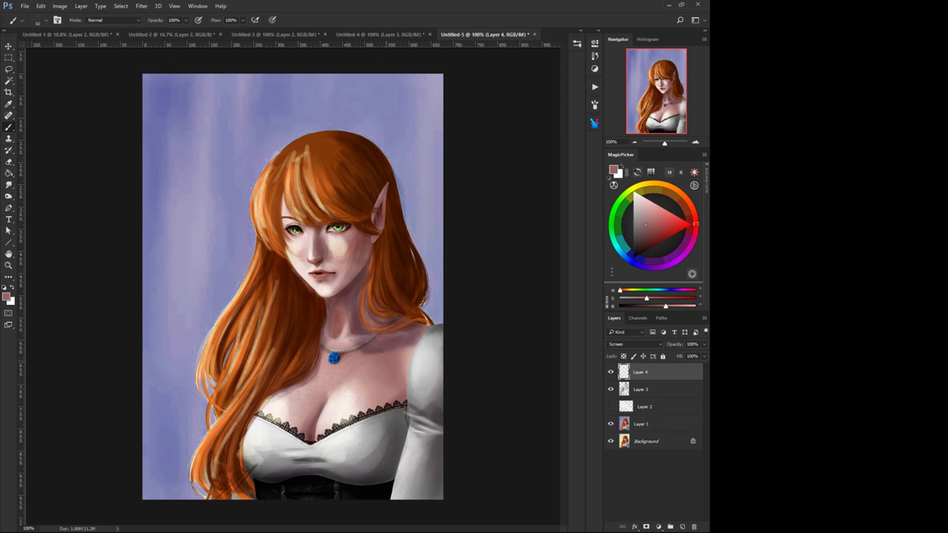
alt+click(381, 370)
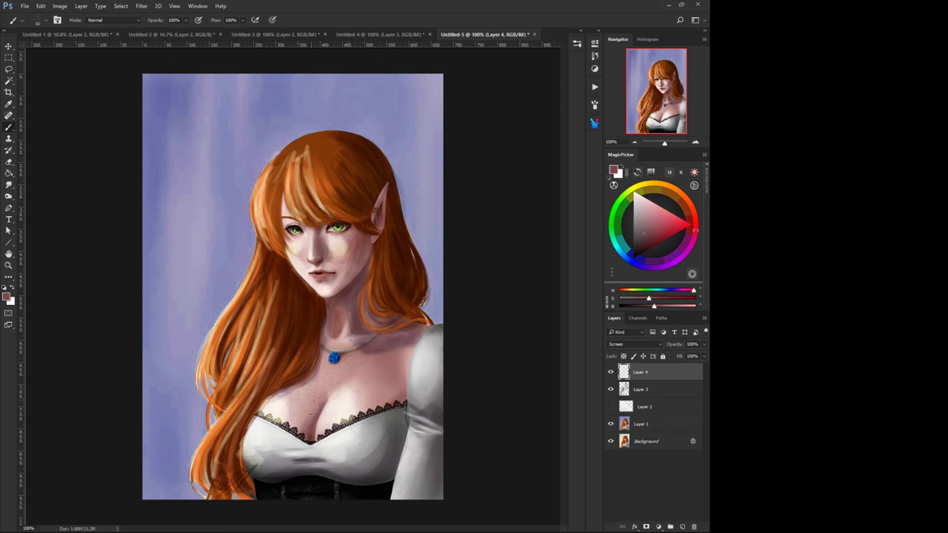